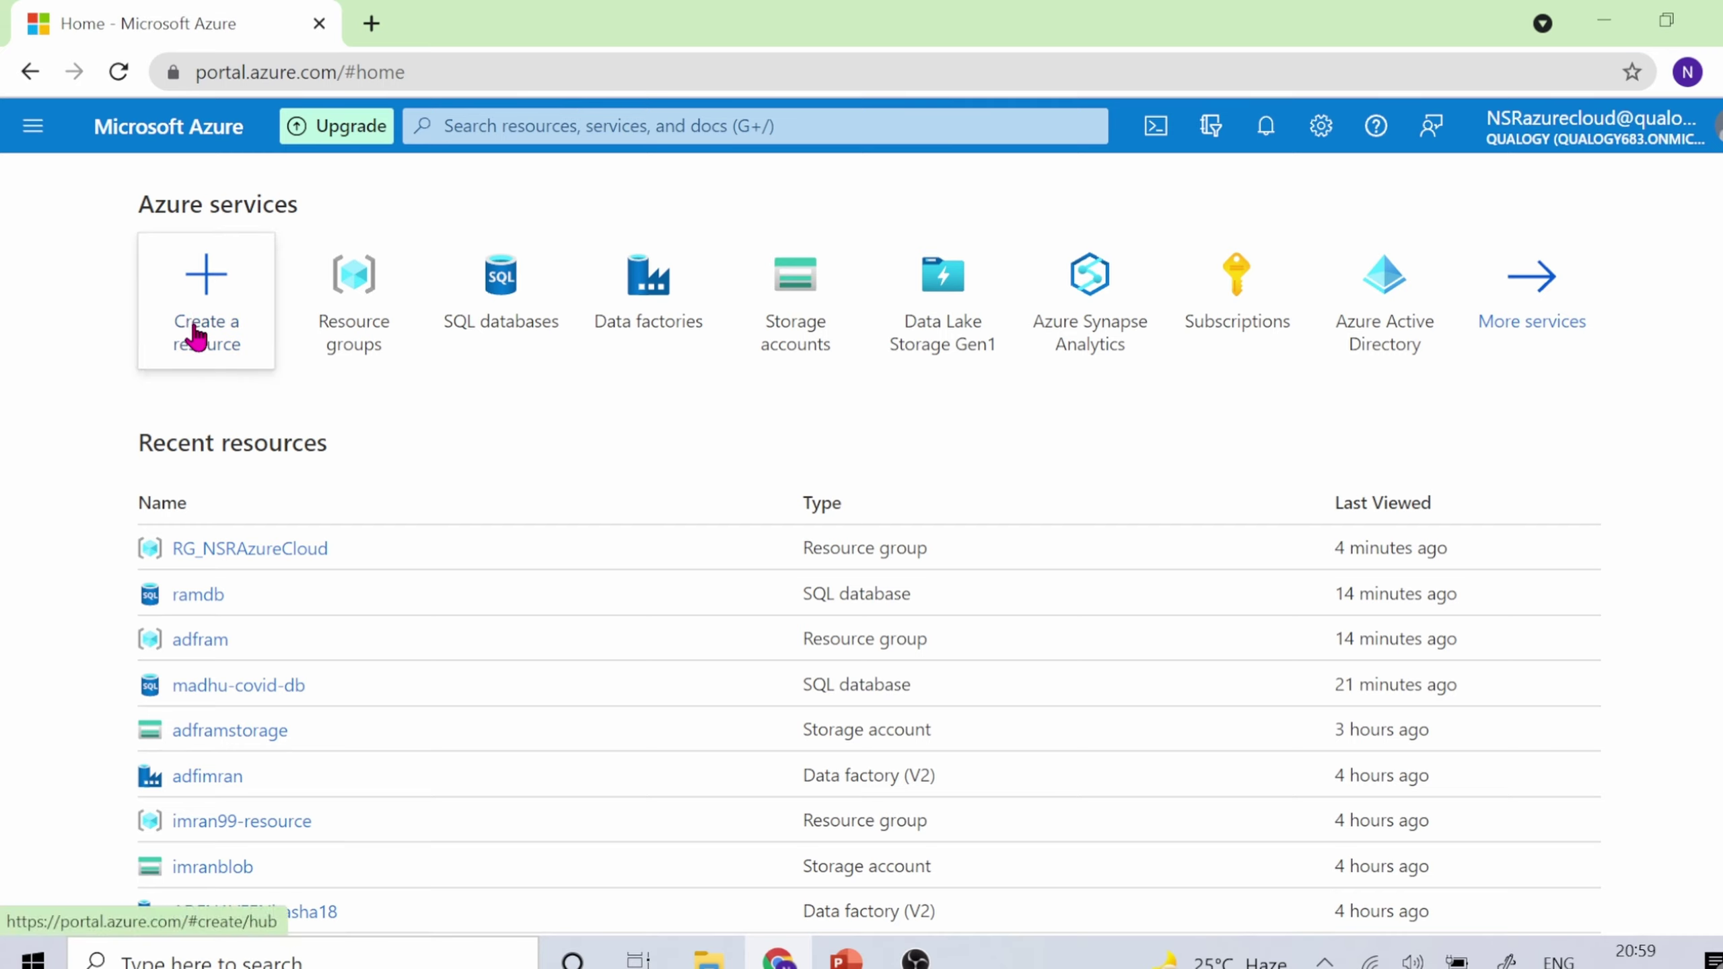
Start creating an Azure Databricks workspace from the Analytics category of new resources
click(213, 352)
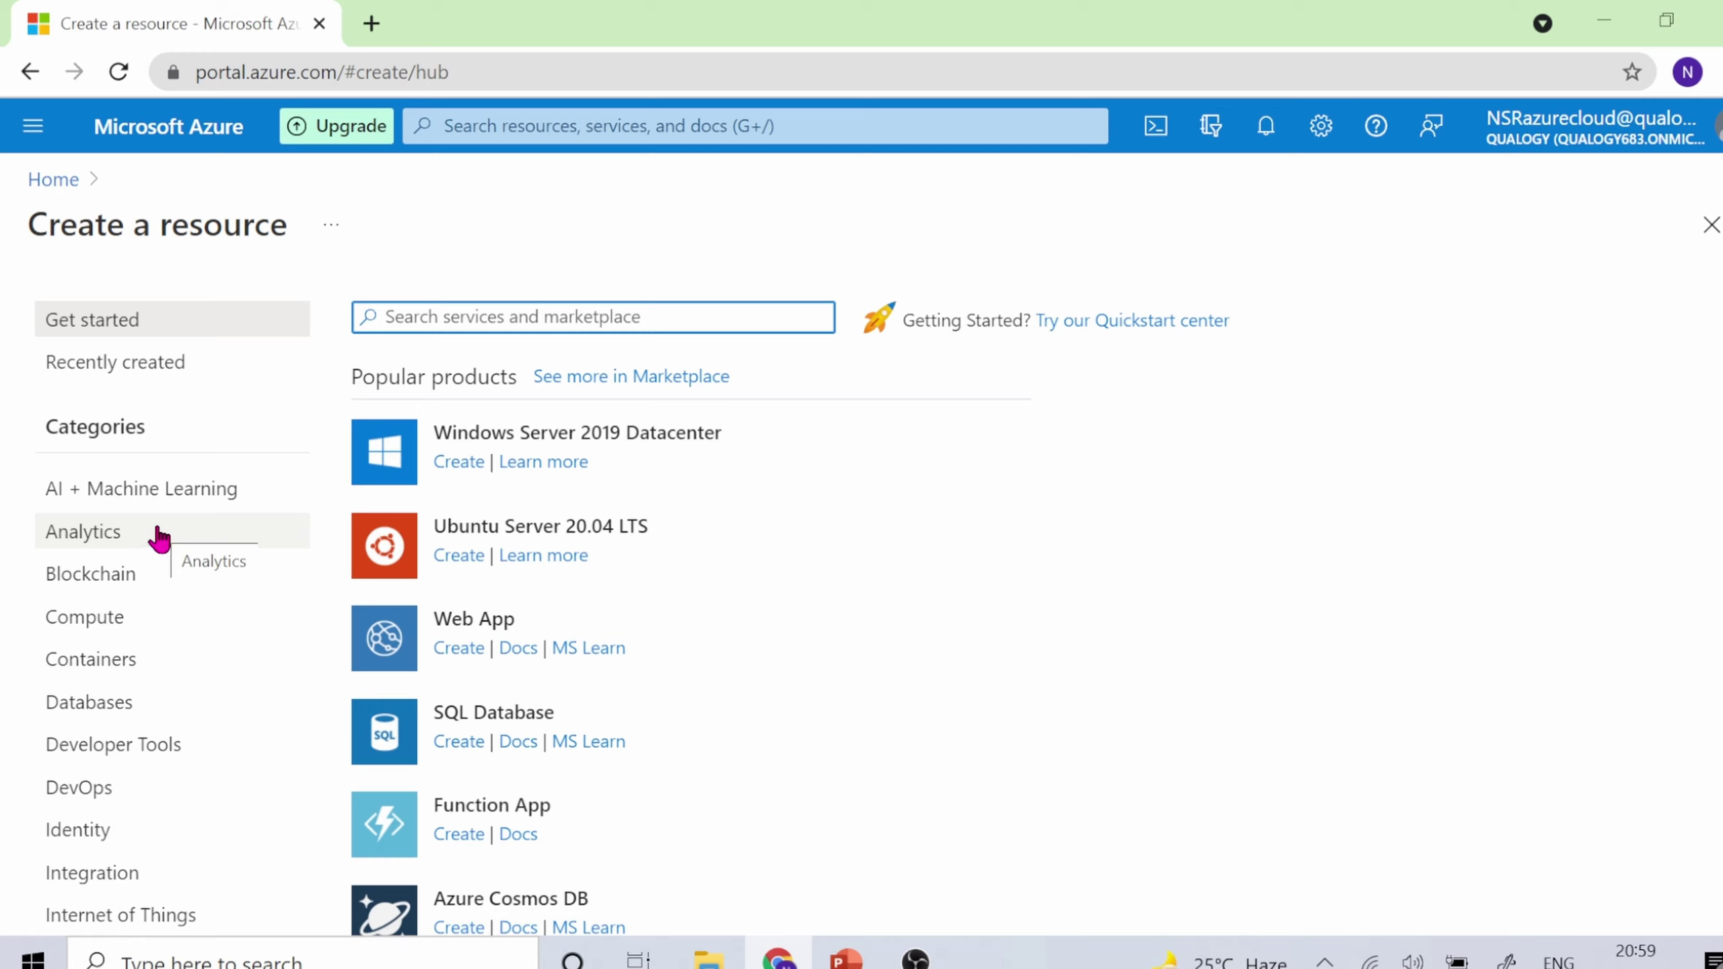
click(158, 536)
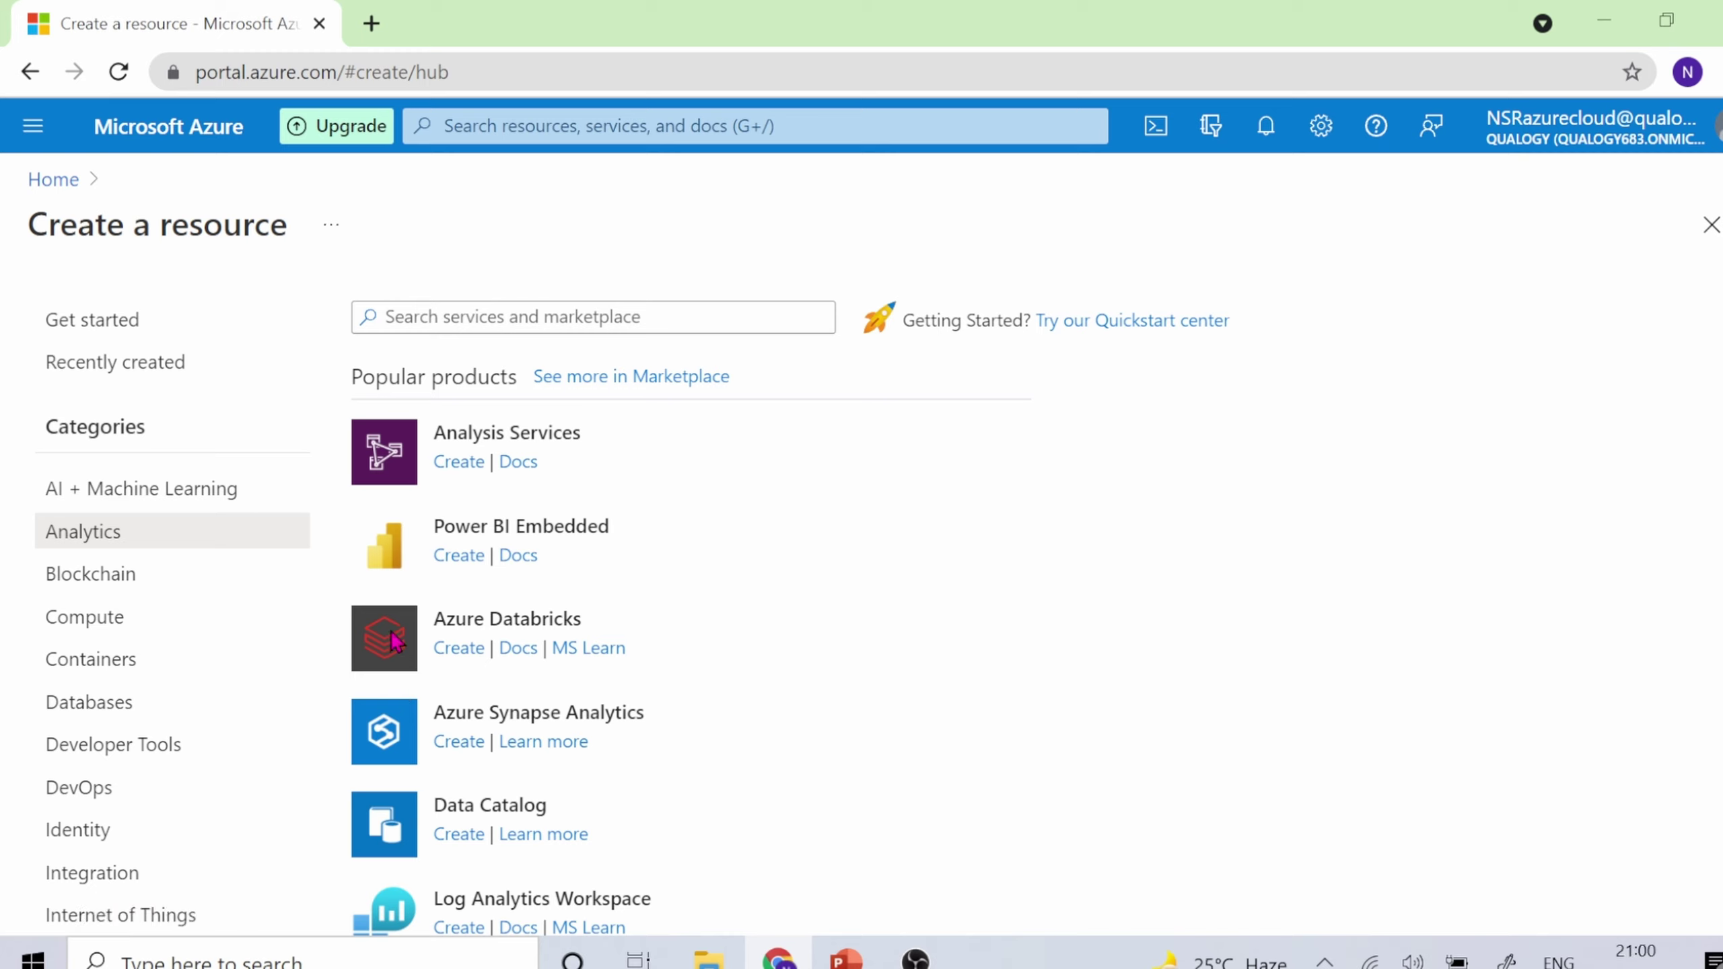
click(453, 650)
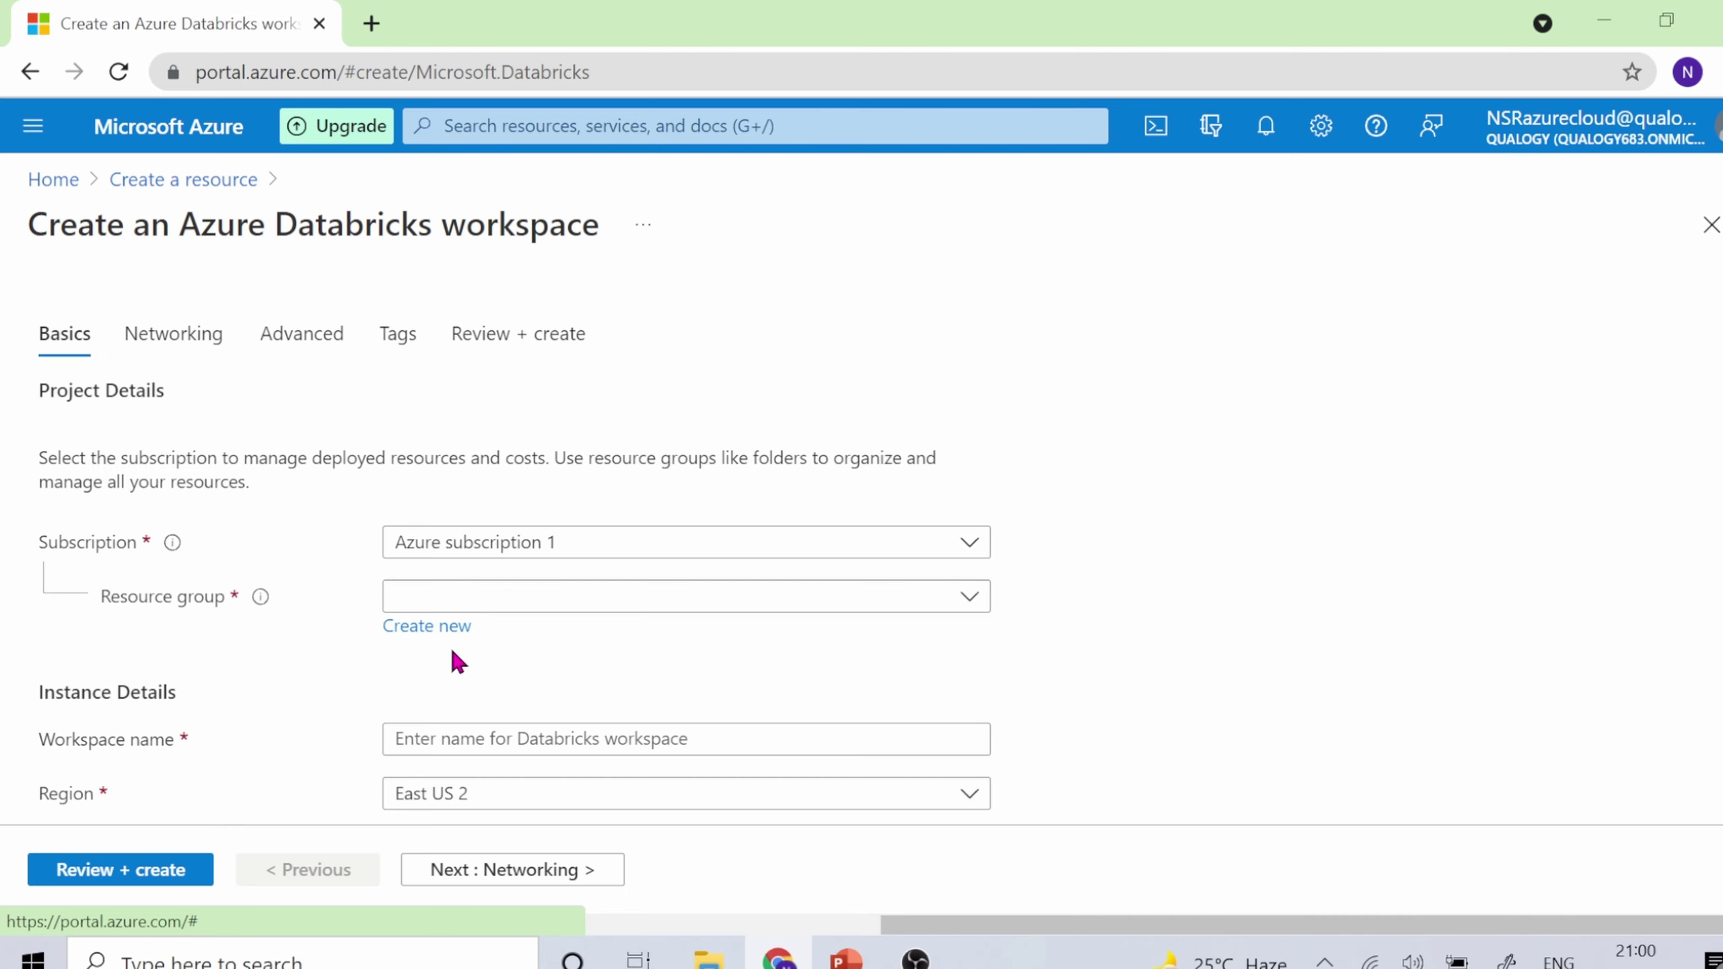
triple_click(117, 226)
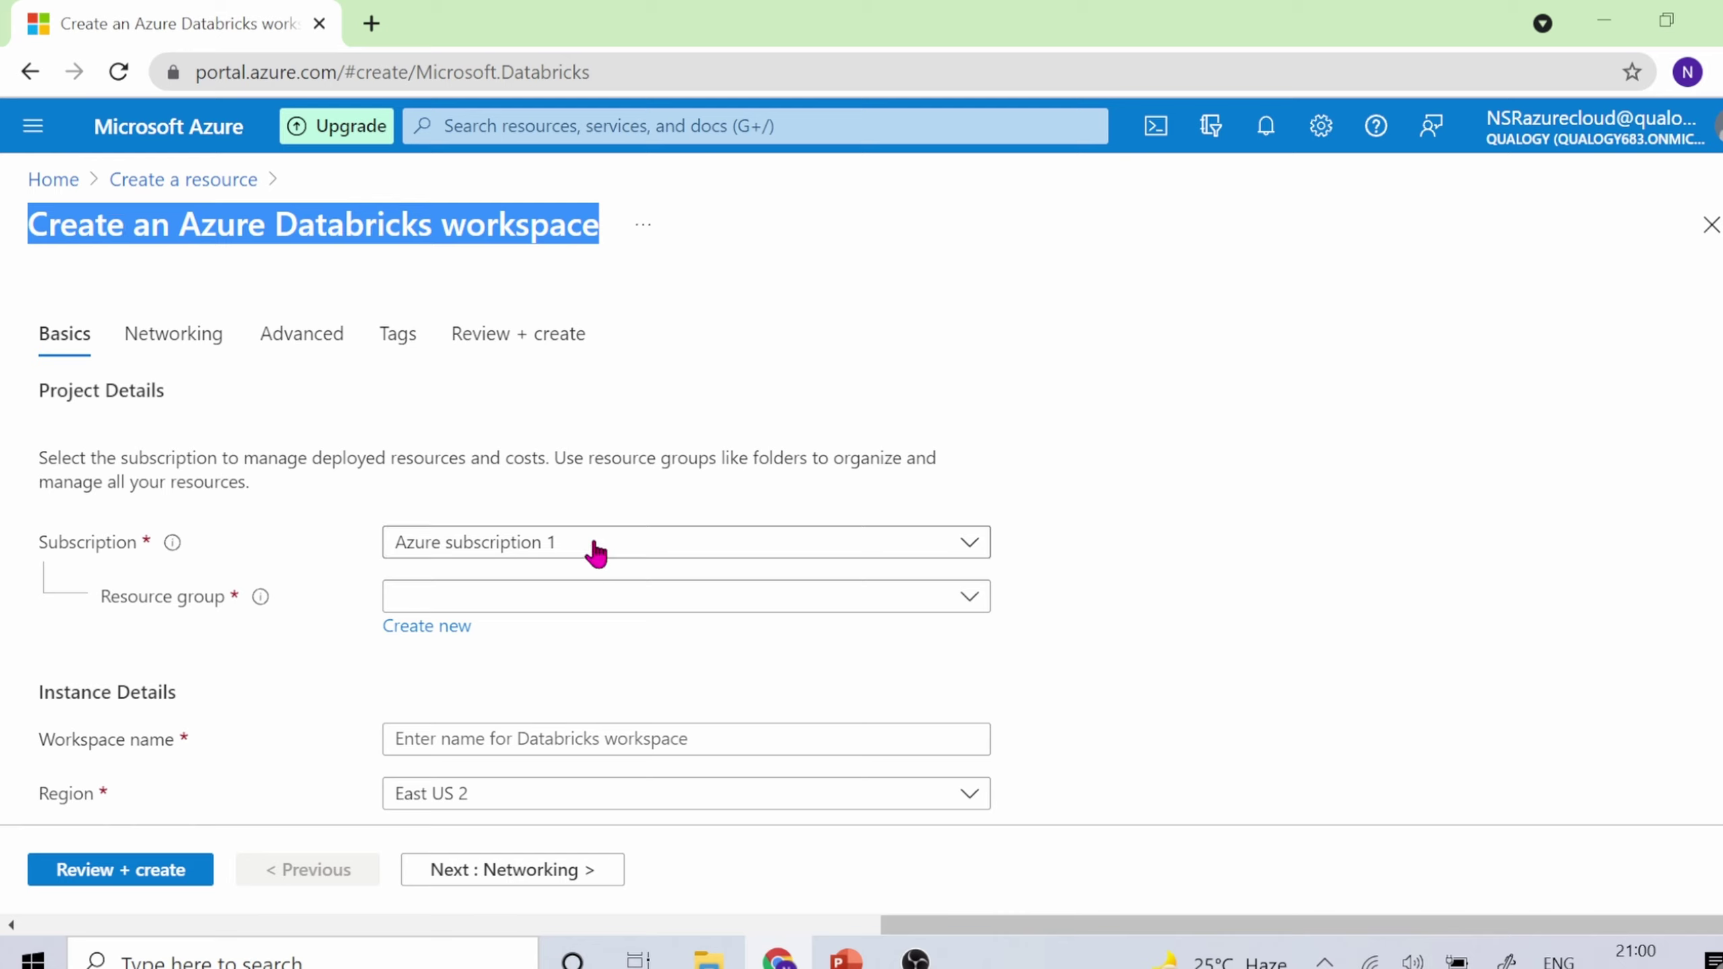
Keep Azure subscription 1 and assign the workspace to the existing resource group RG_NSRAzureCloud
click(596, 551)
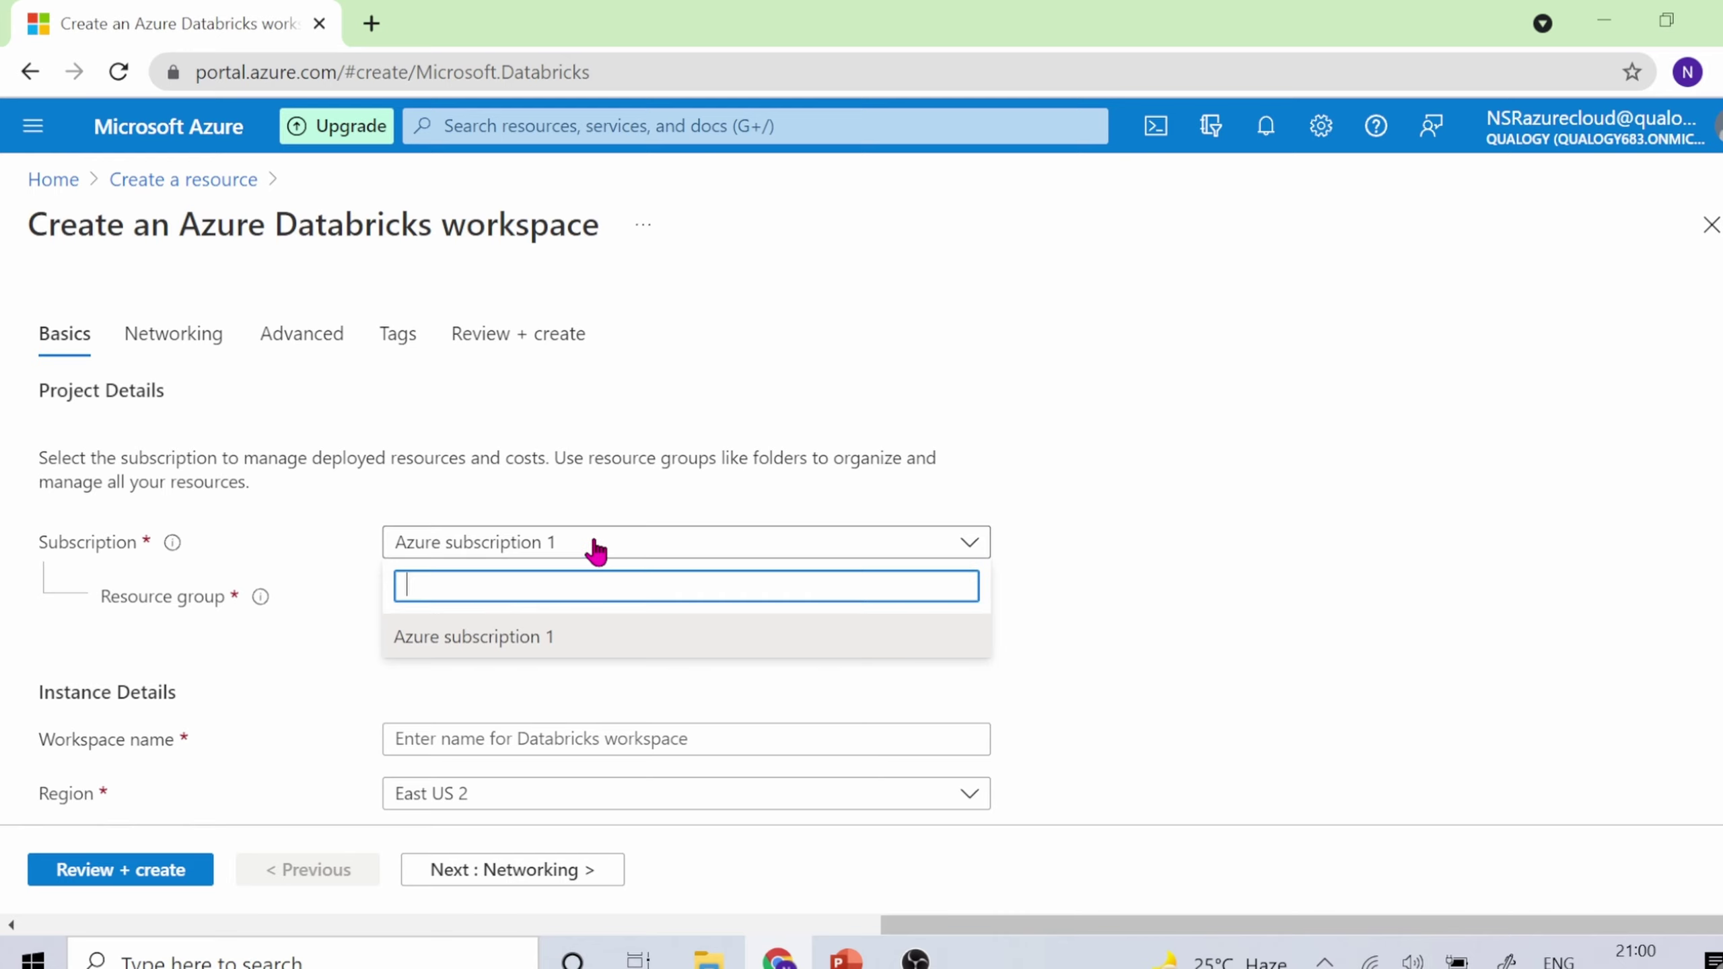
click(1371, 522)
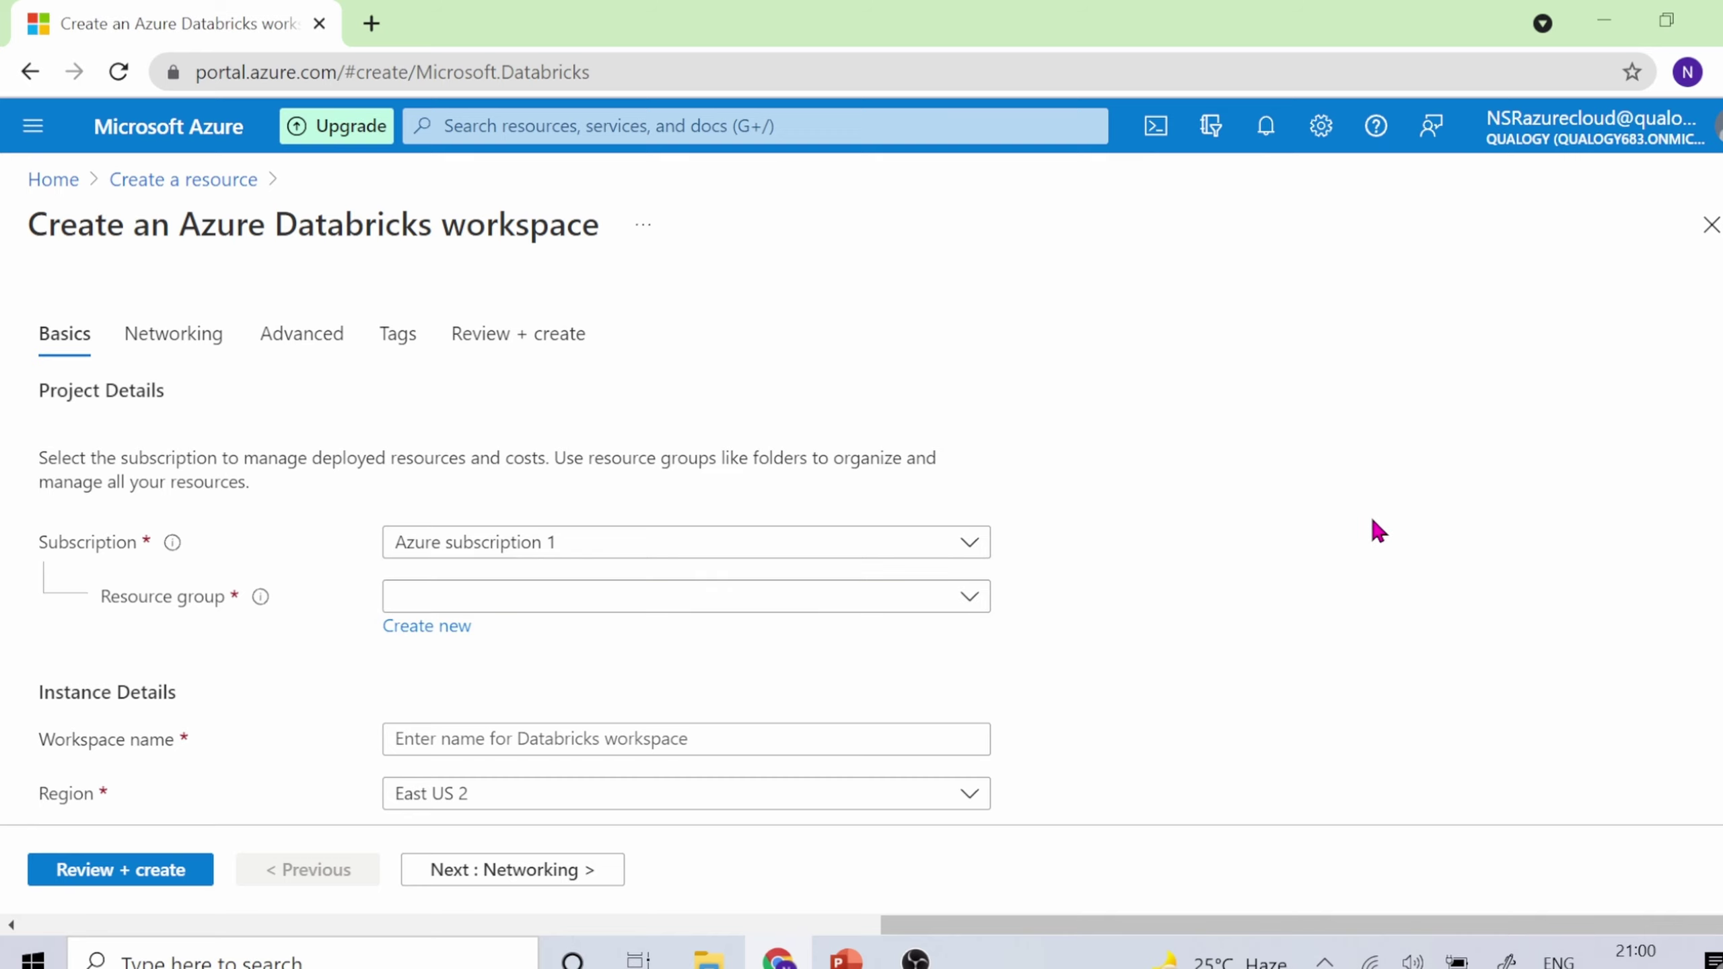
click(823, 597)
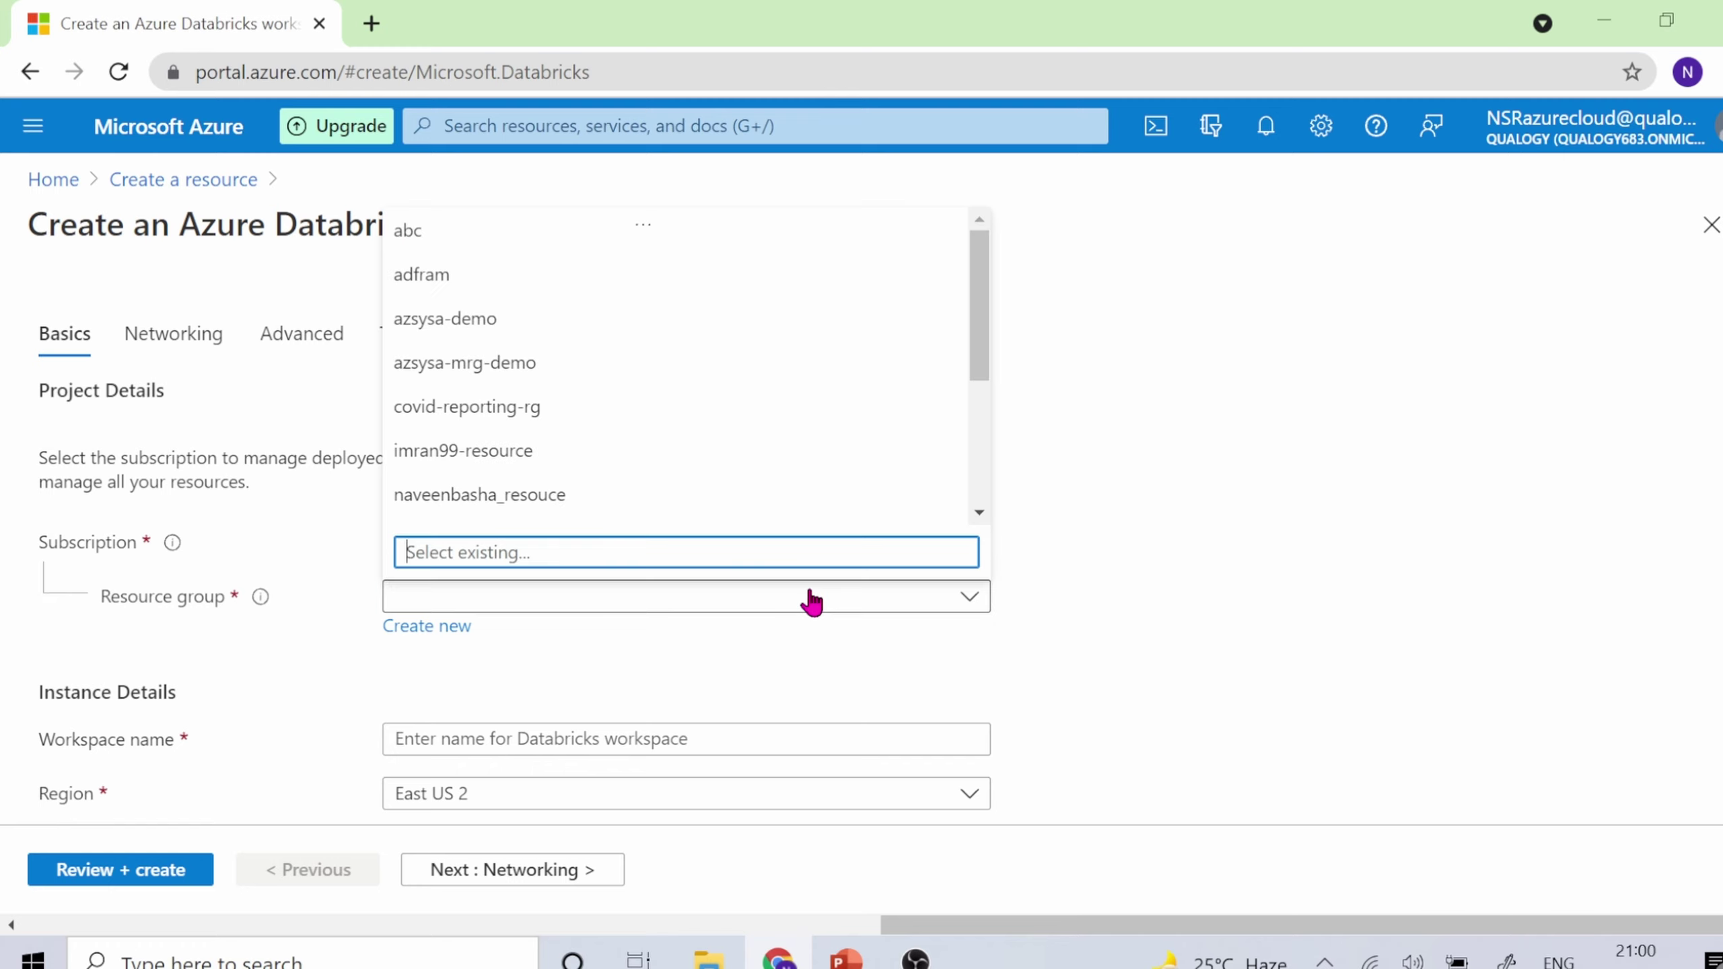
scroll(799, 308, down, 3)
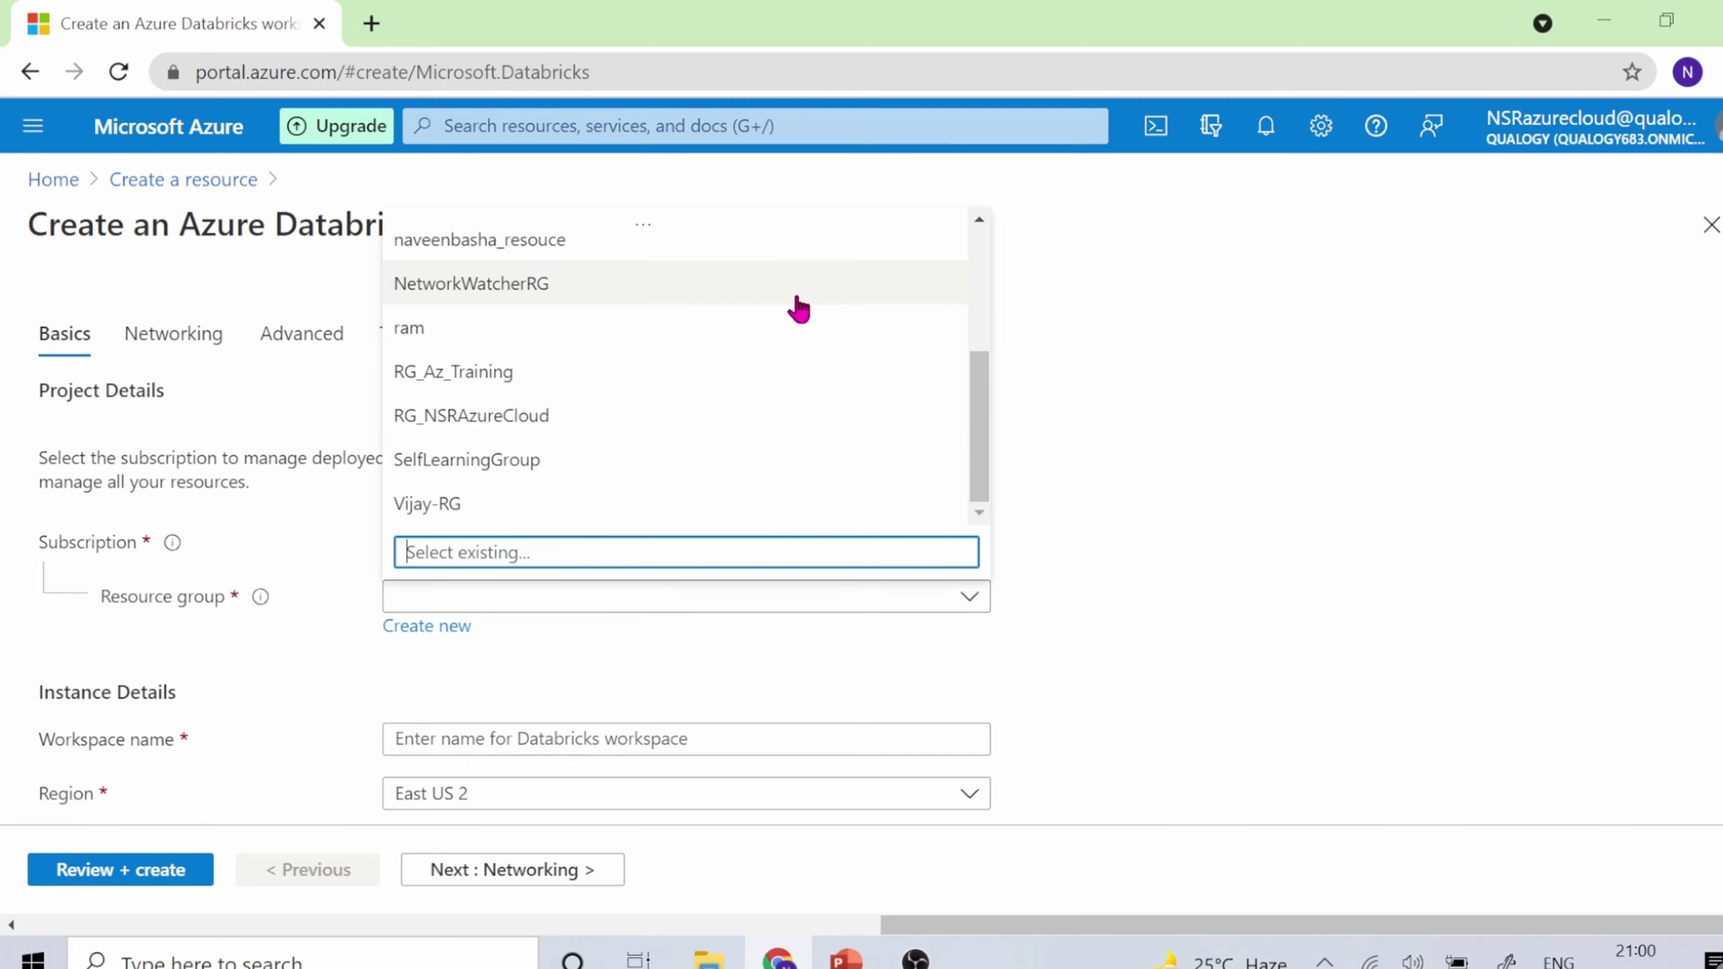
click(602, 429)
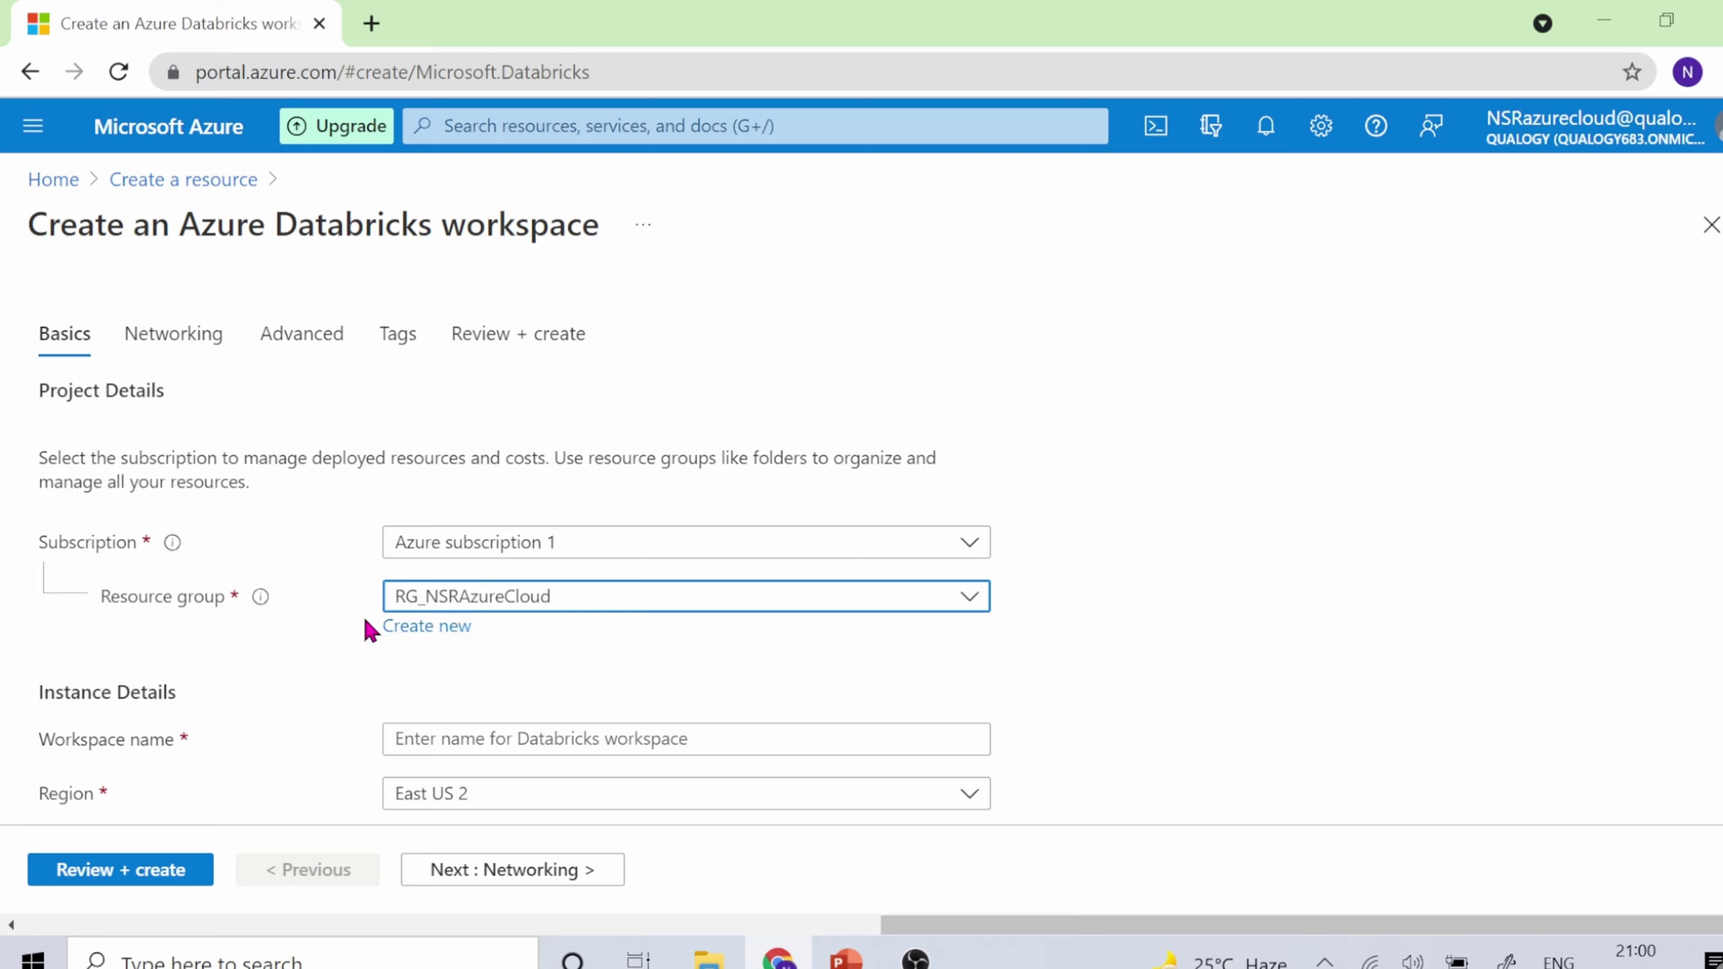
Name the workspace ADBNsrAzureCloudWS, keeping the East US 2 region and the Standard pricing tier
scroll(1363, 721, down, 1)
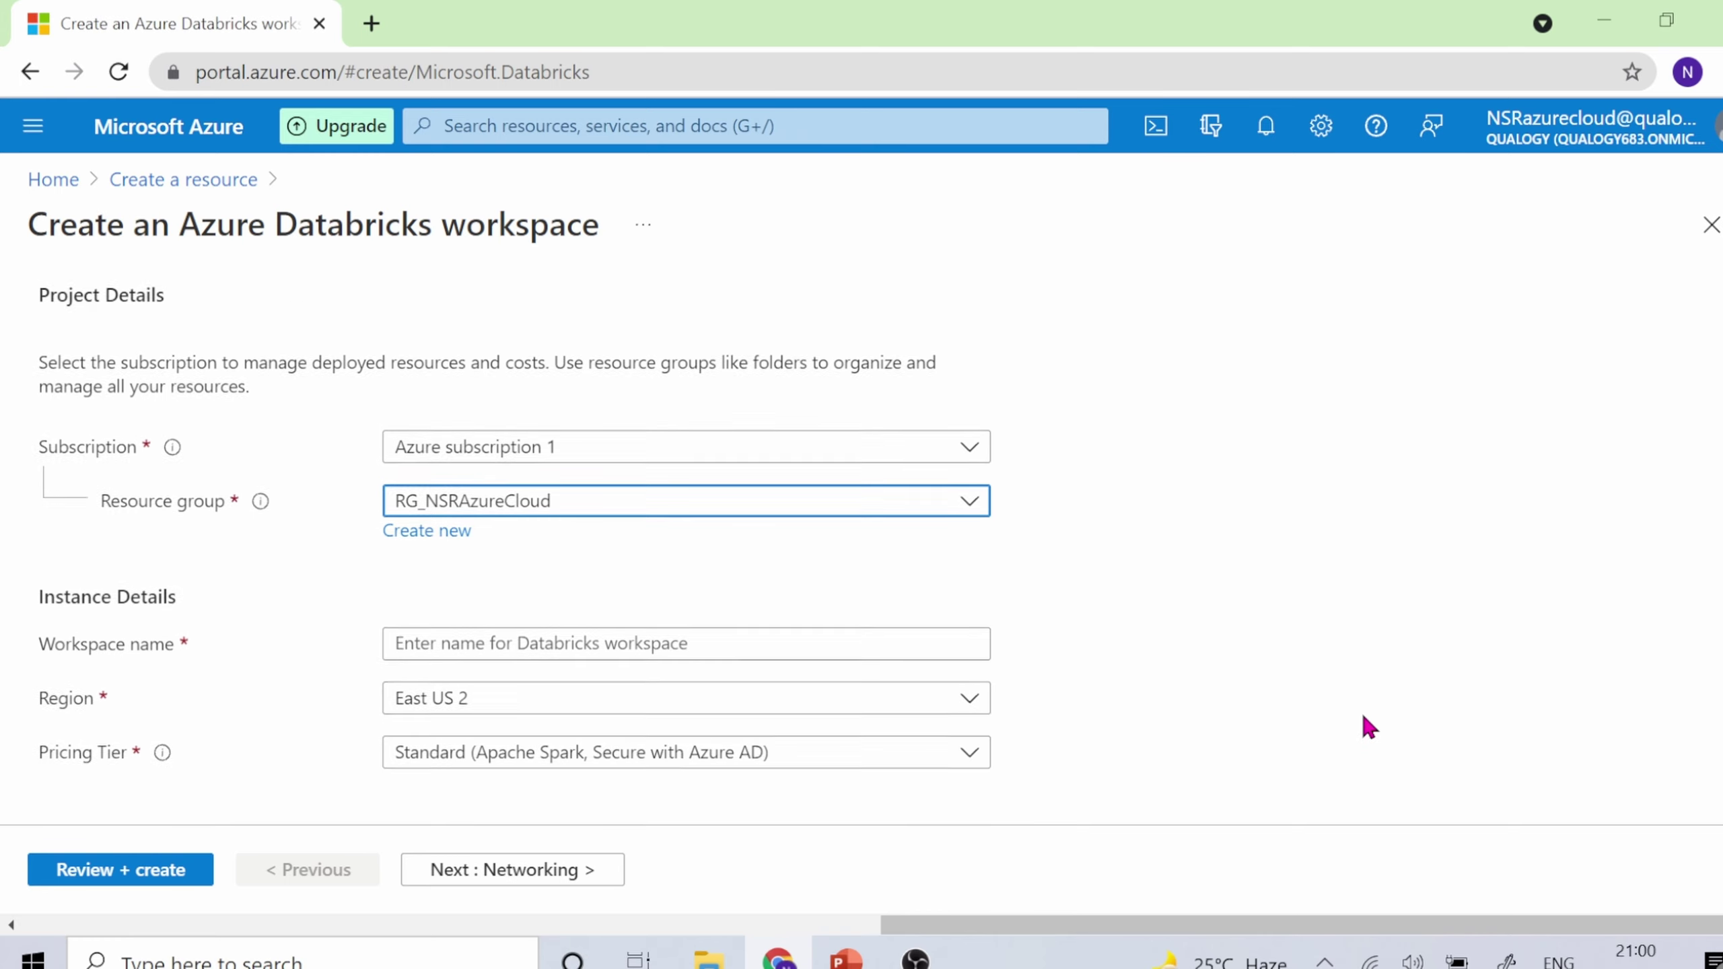
click(434, 630)
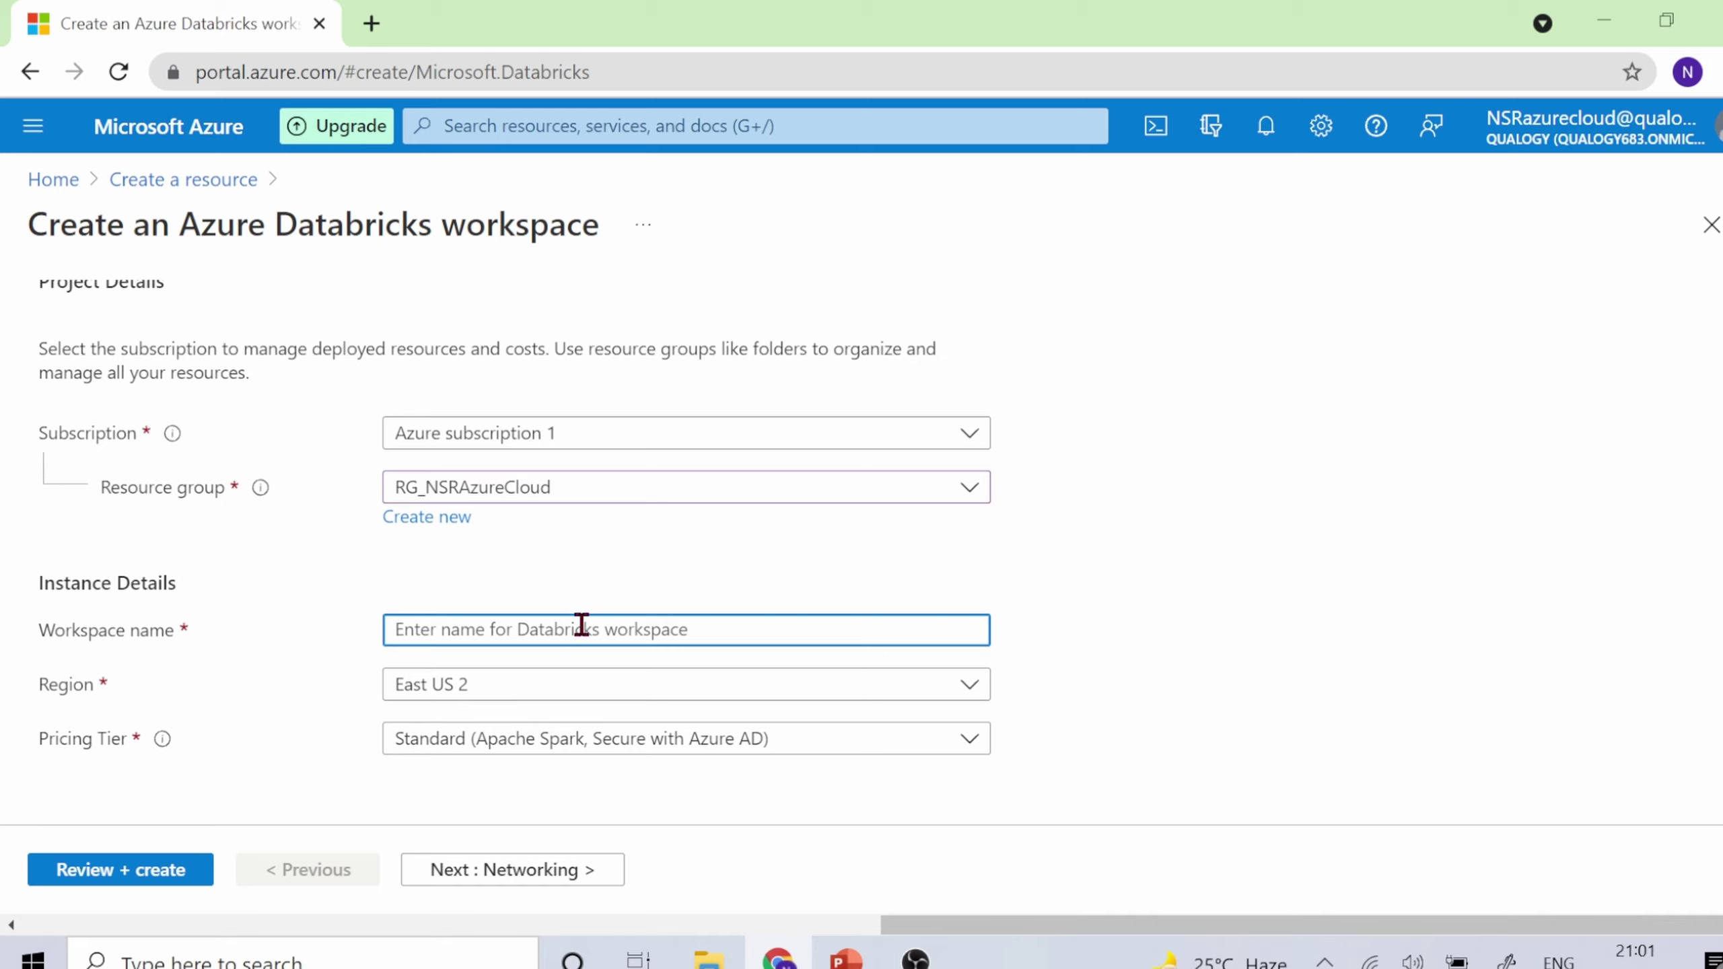
text(ADB)
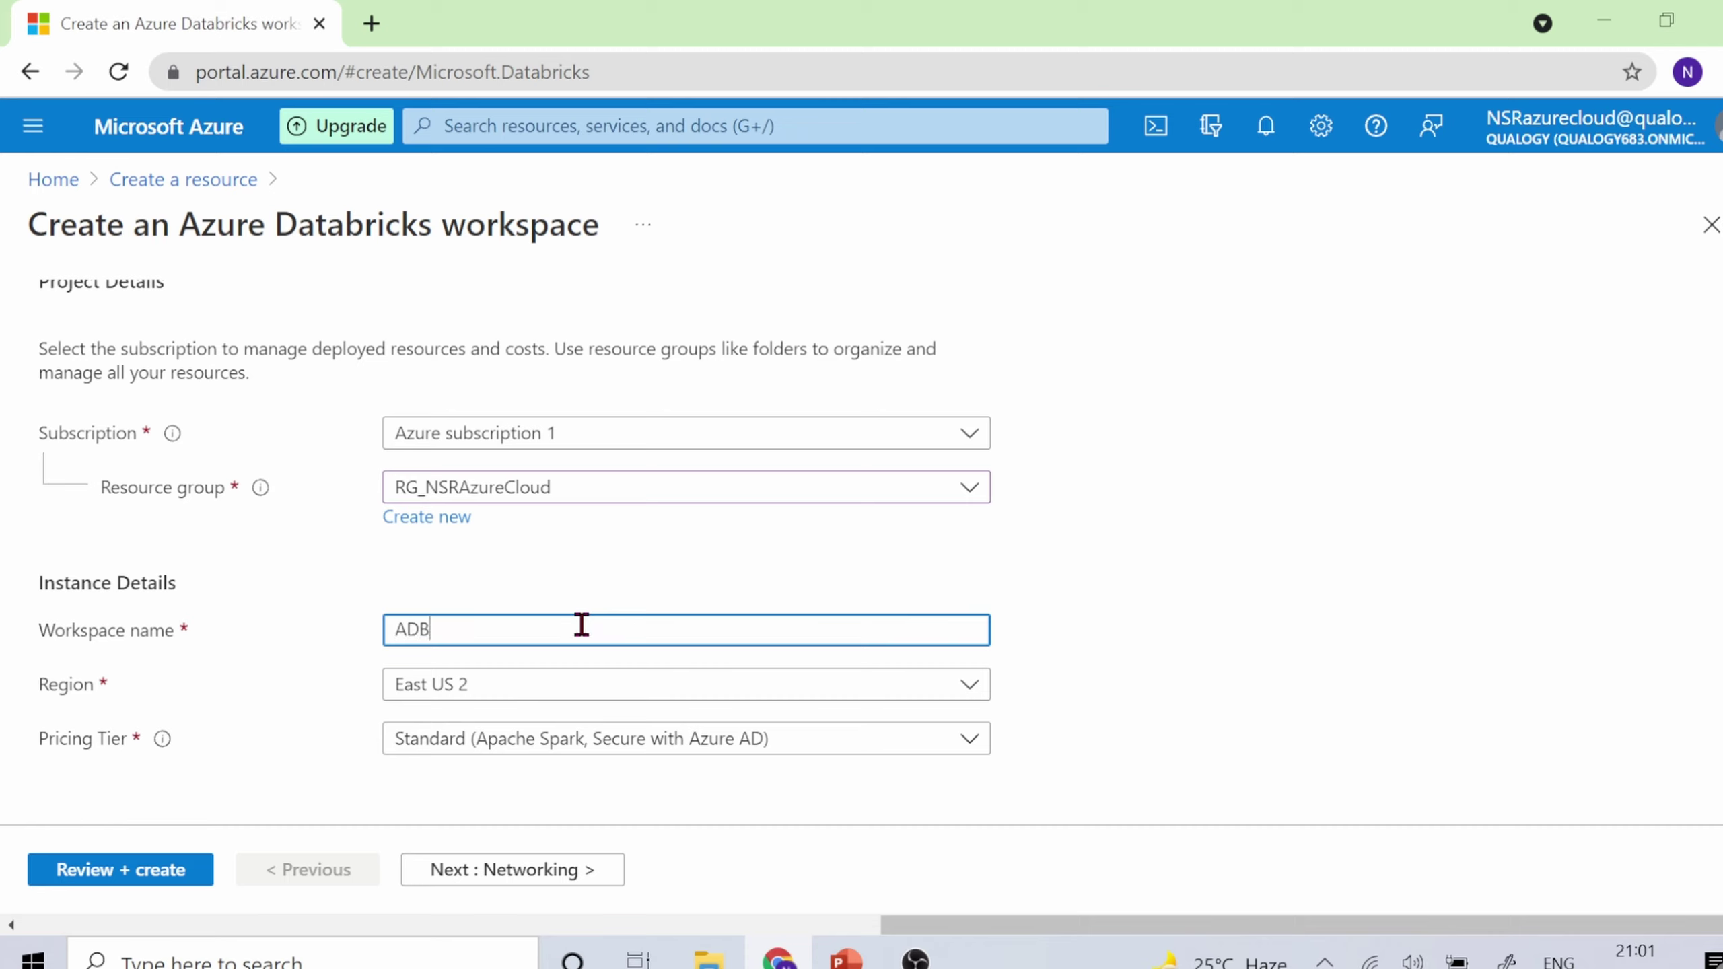
text(NsrAzureWSCloud)
click(551, 697)
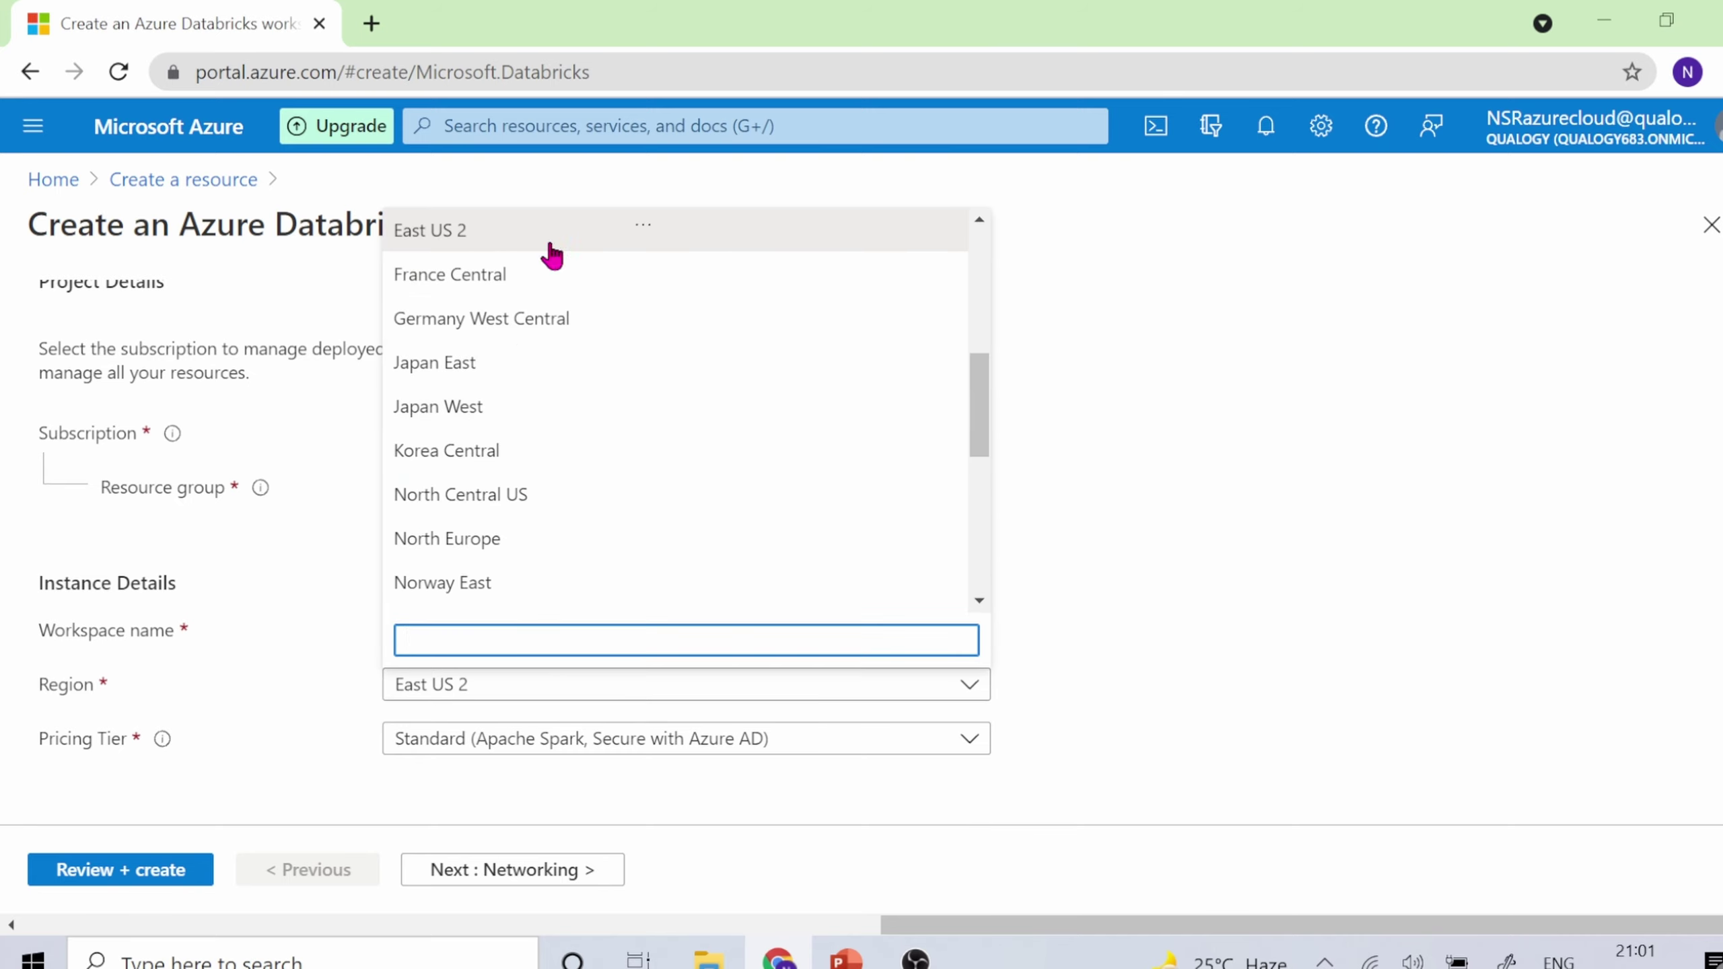
click(1207, 628)
click(773, 740)
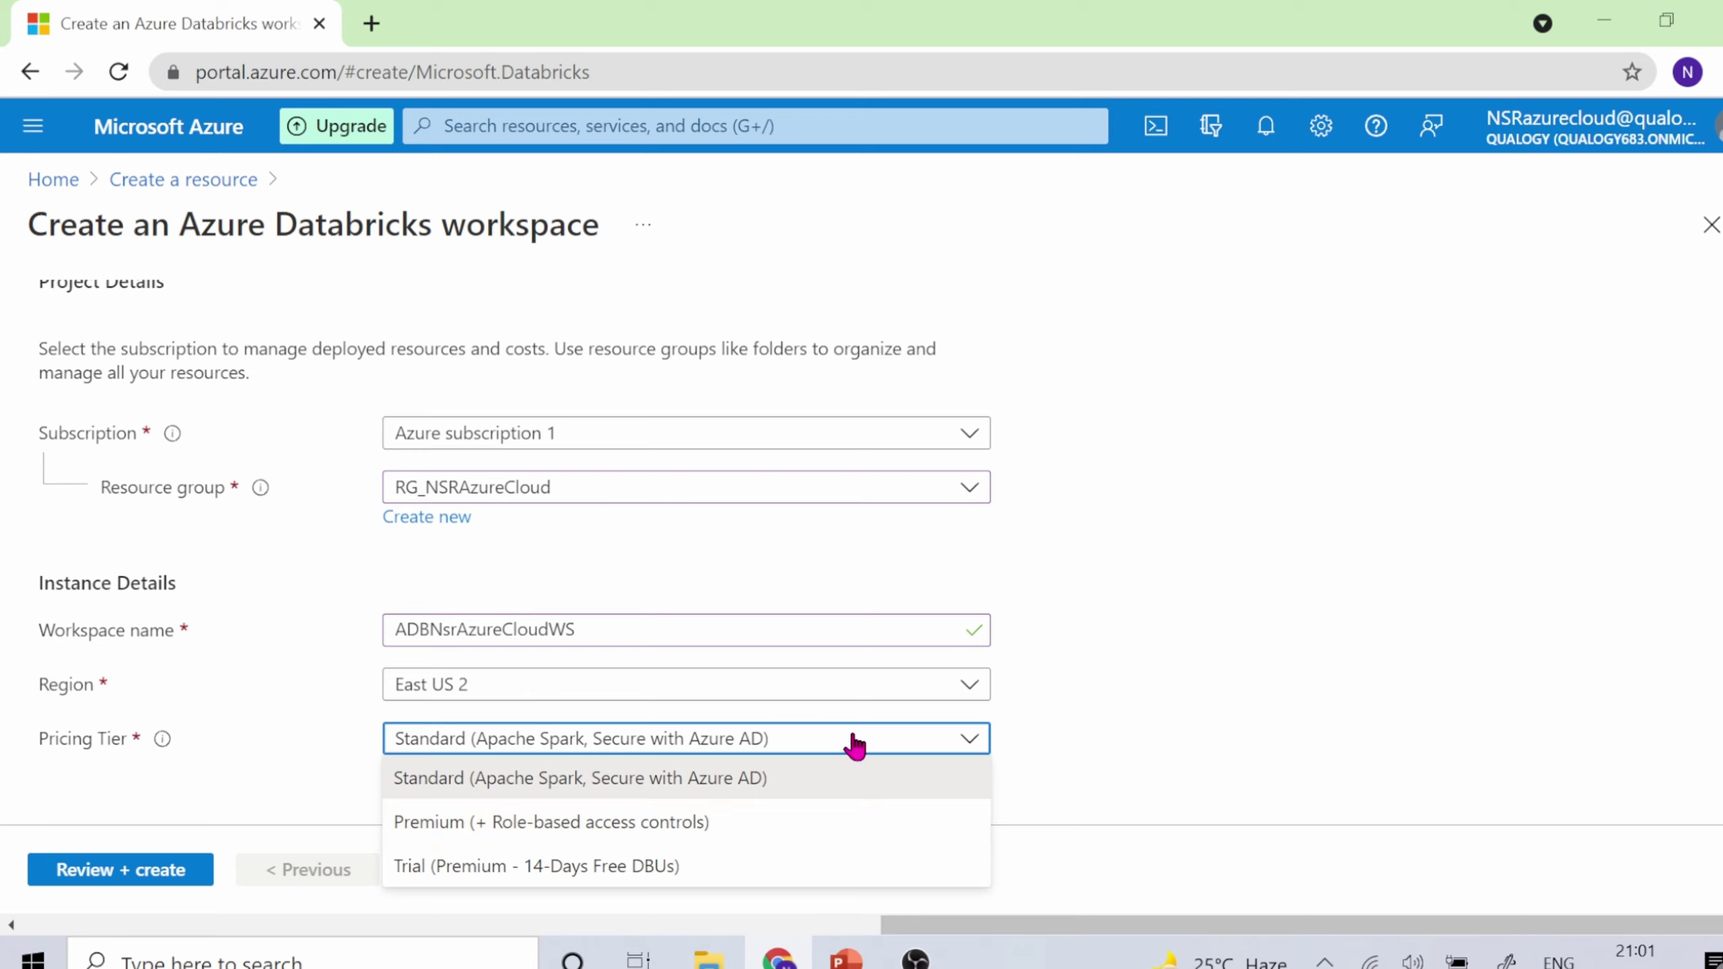
click(1380, 743)
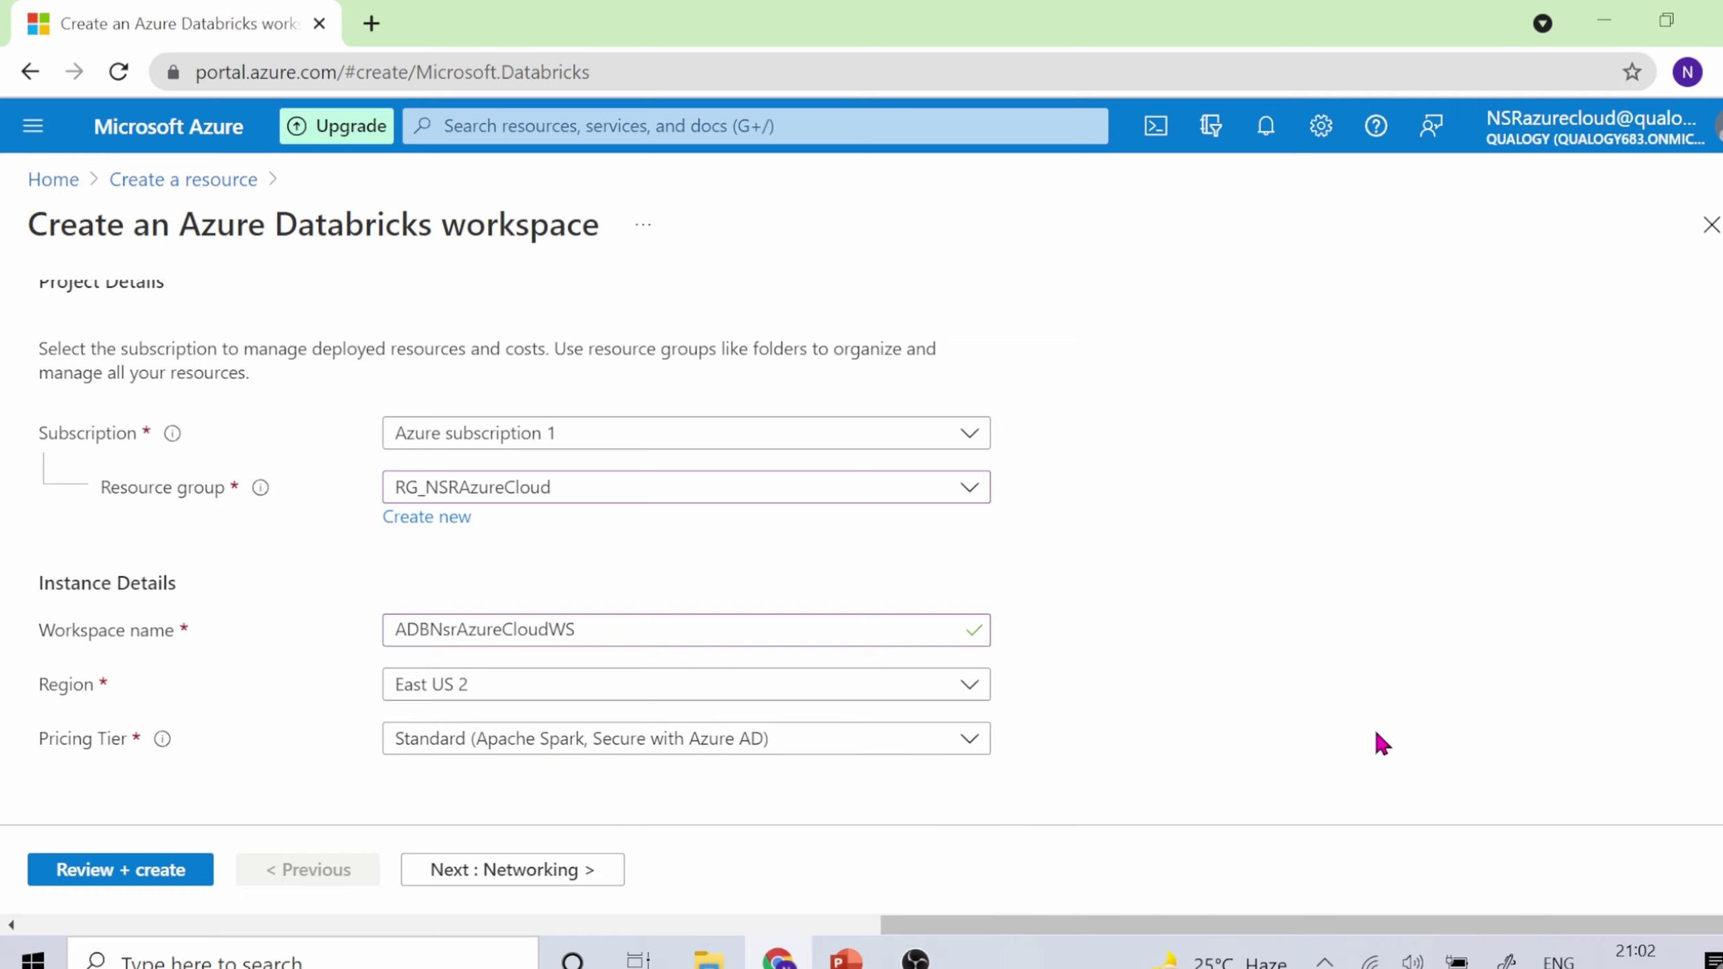
Accept the default networking and advanced settings and proceed to the workspace's tags
click(543, 872)
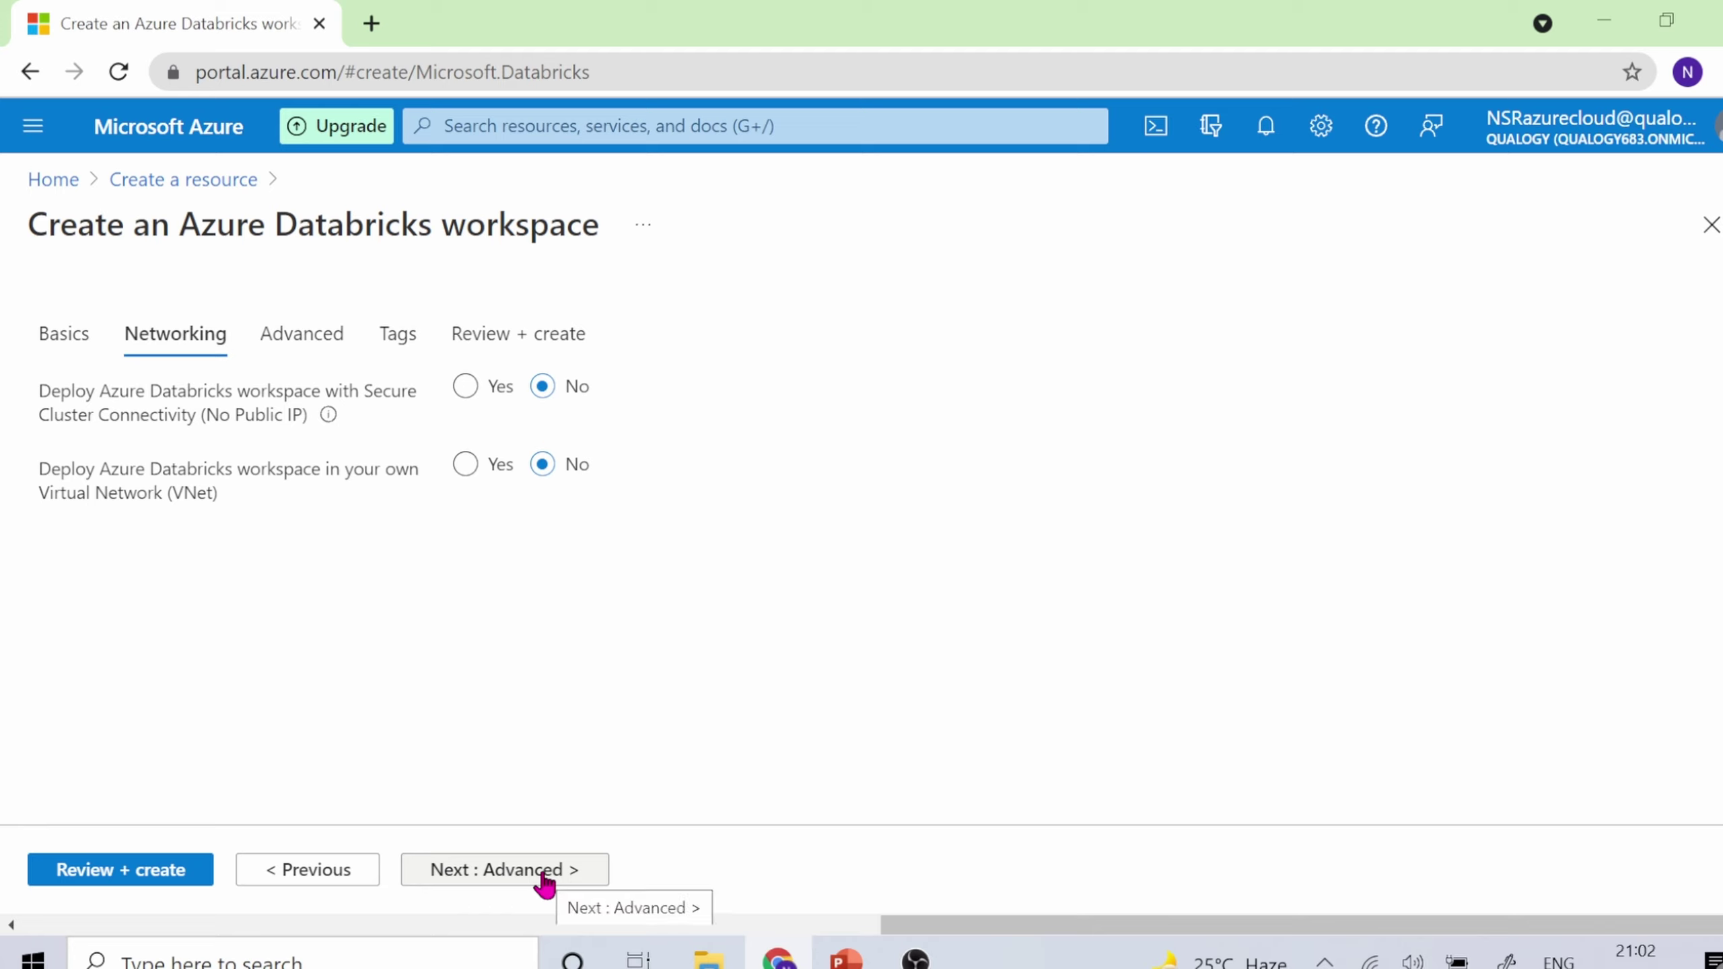
click(543, 872)
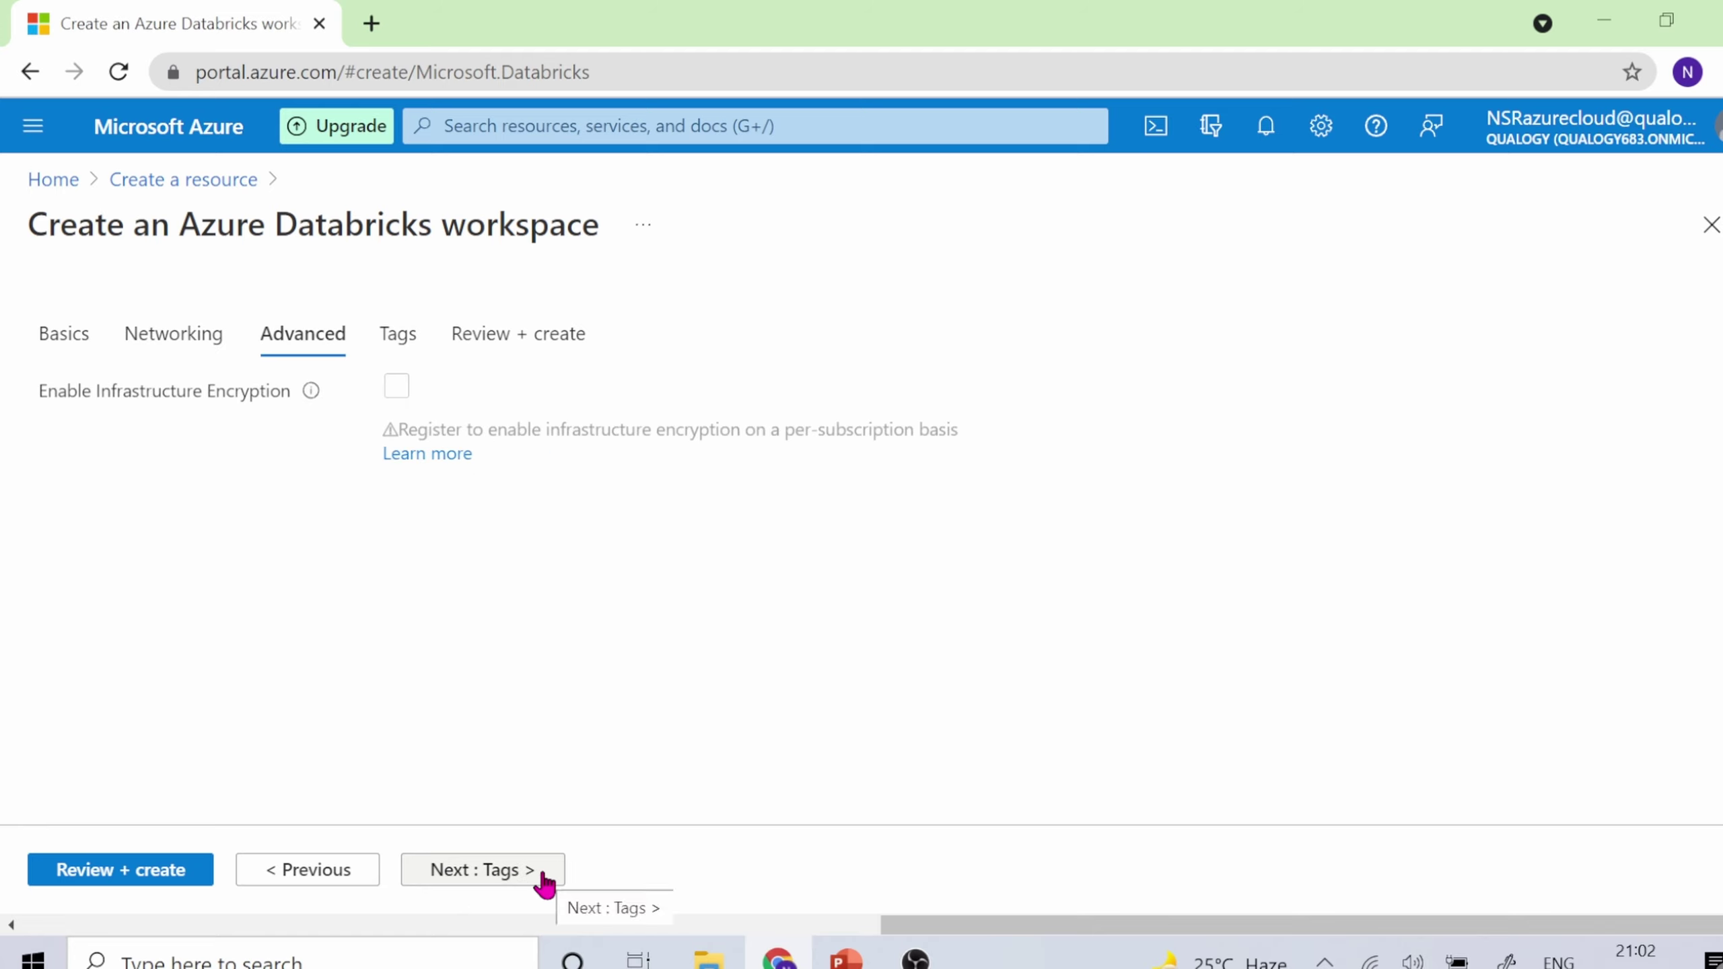
click(544, 872)
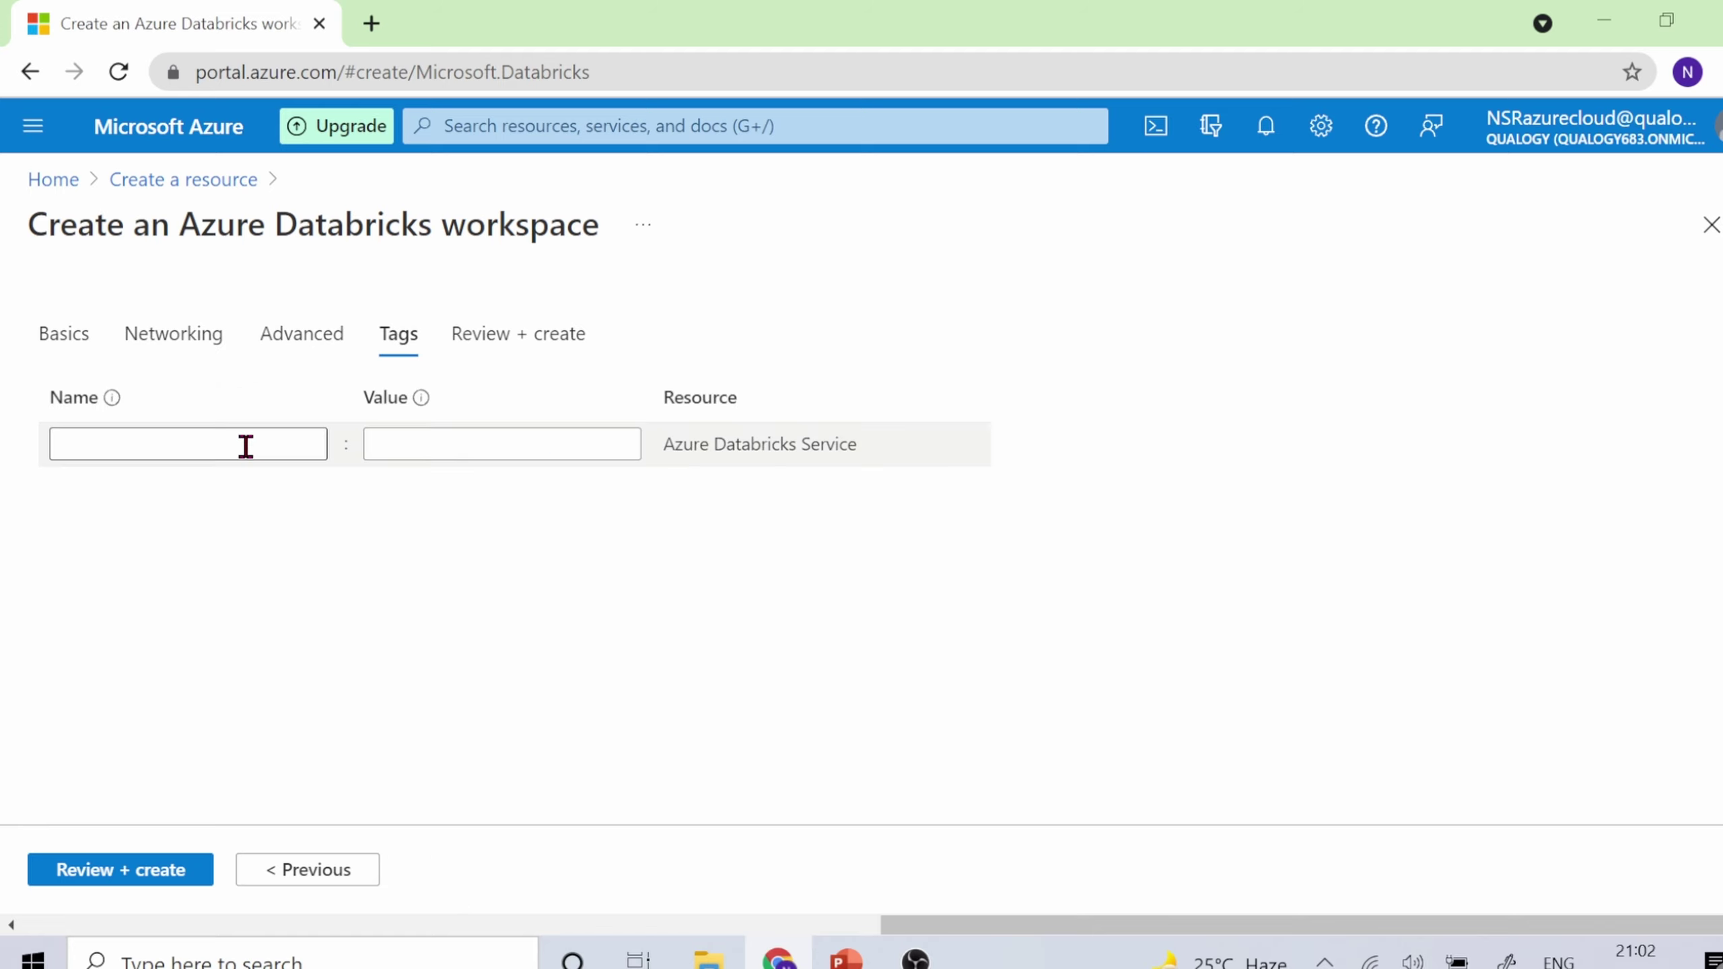
Add a tag named Environment with the value UAT to the Azure Databricks Service
click(245, 445)
text(Environmeny)
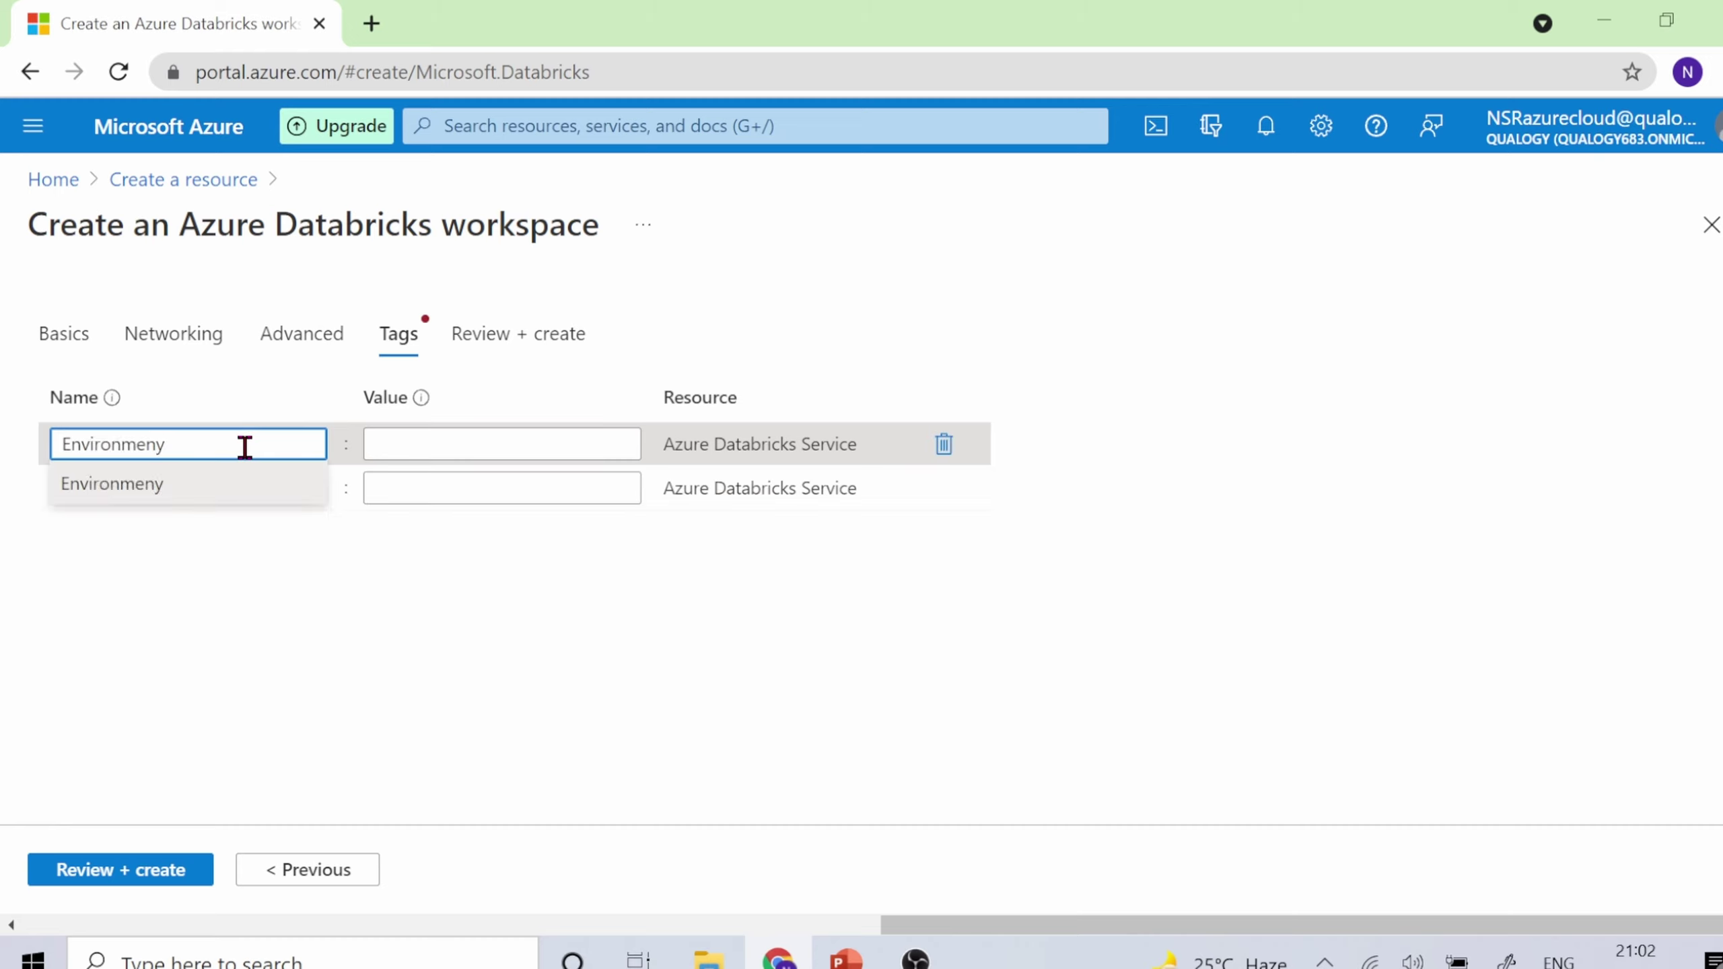
key(BackSpace)
key(Tab)
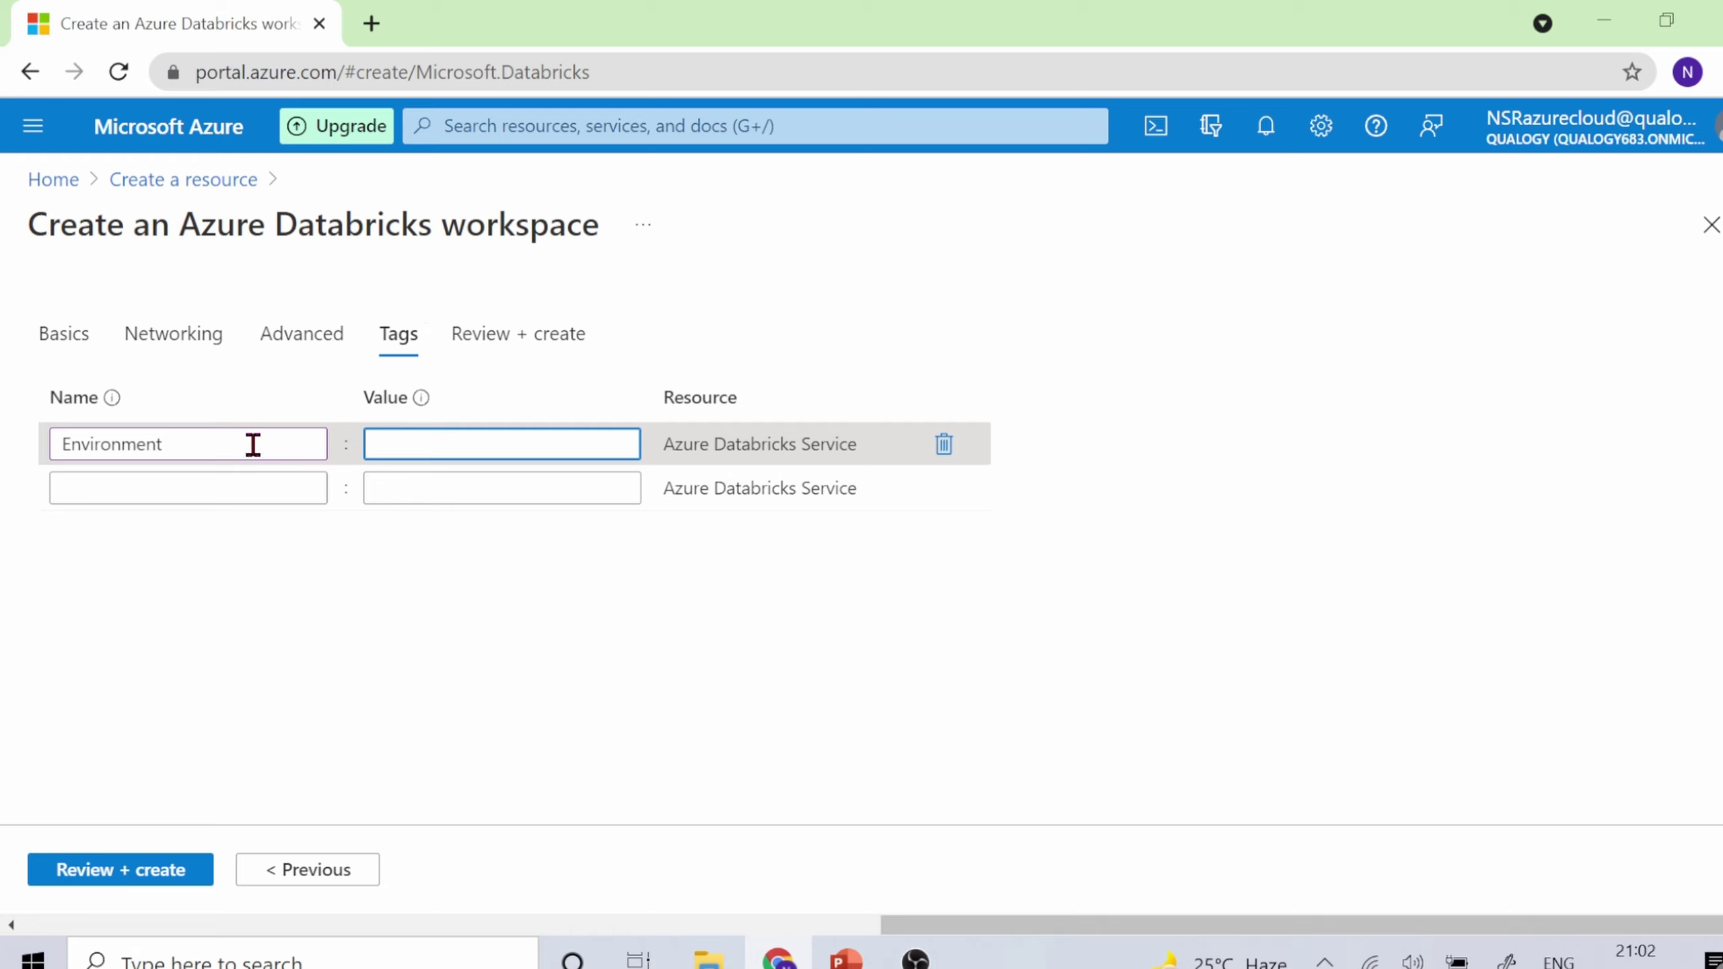
text(UAT)
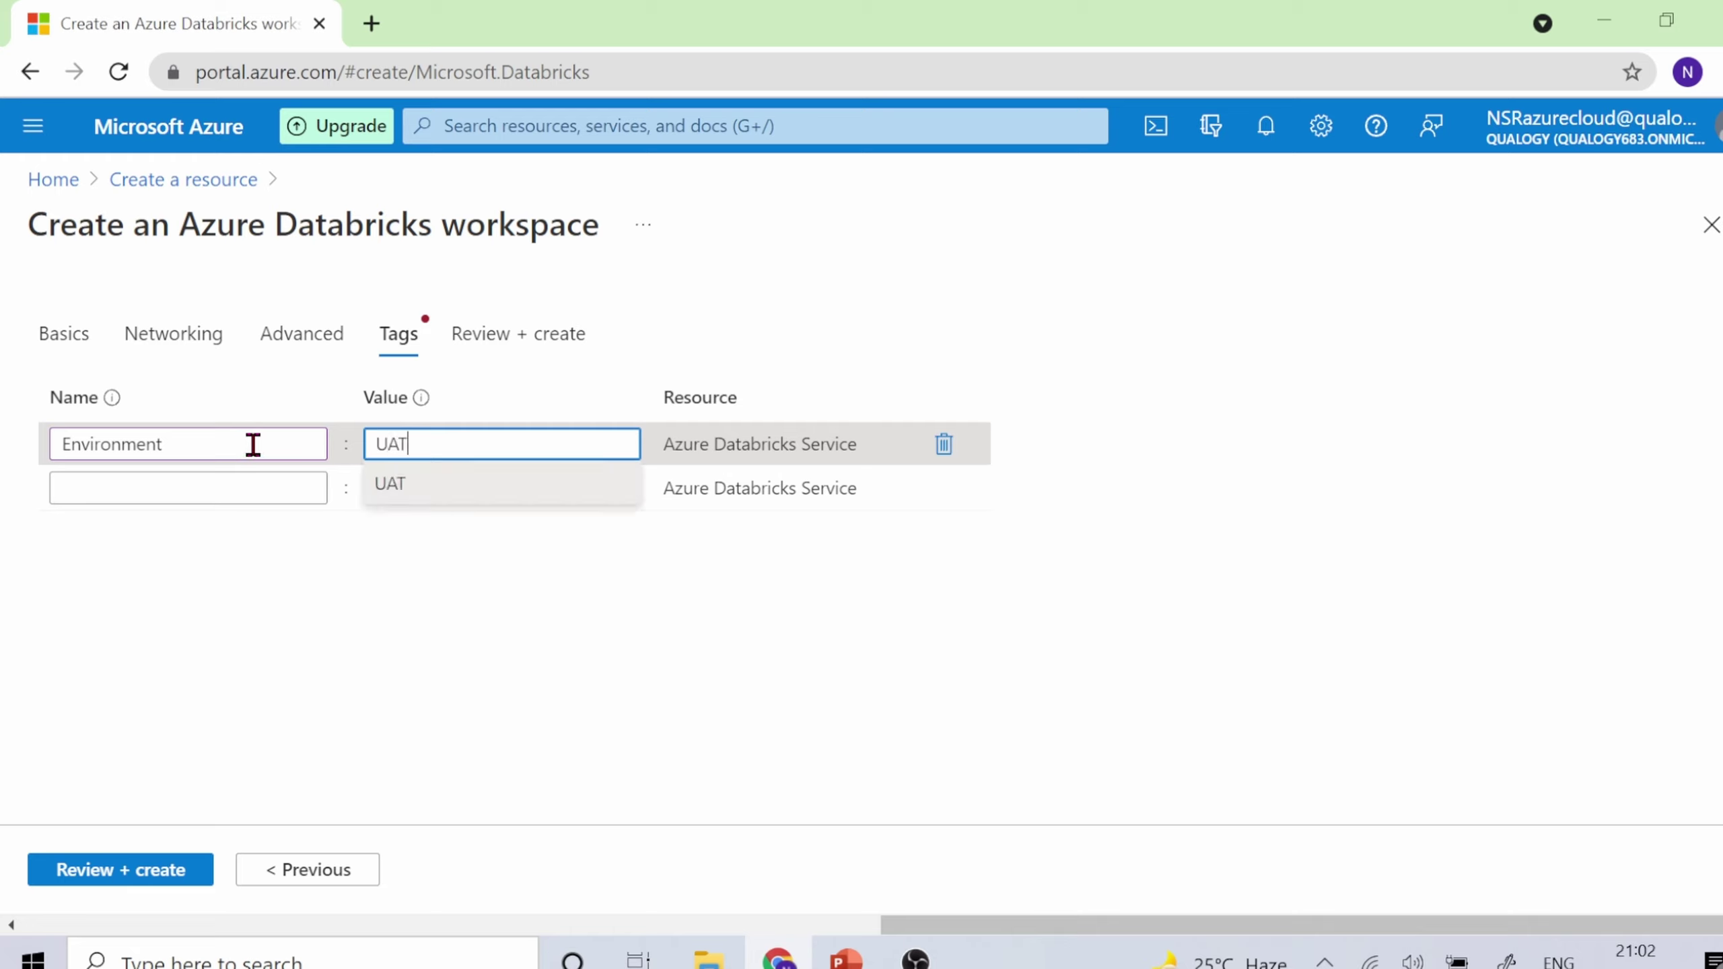
click(1021, 650)
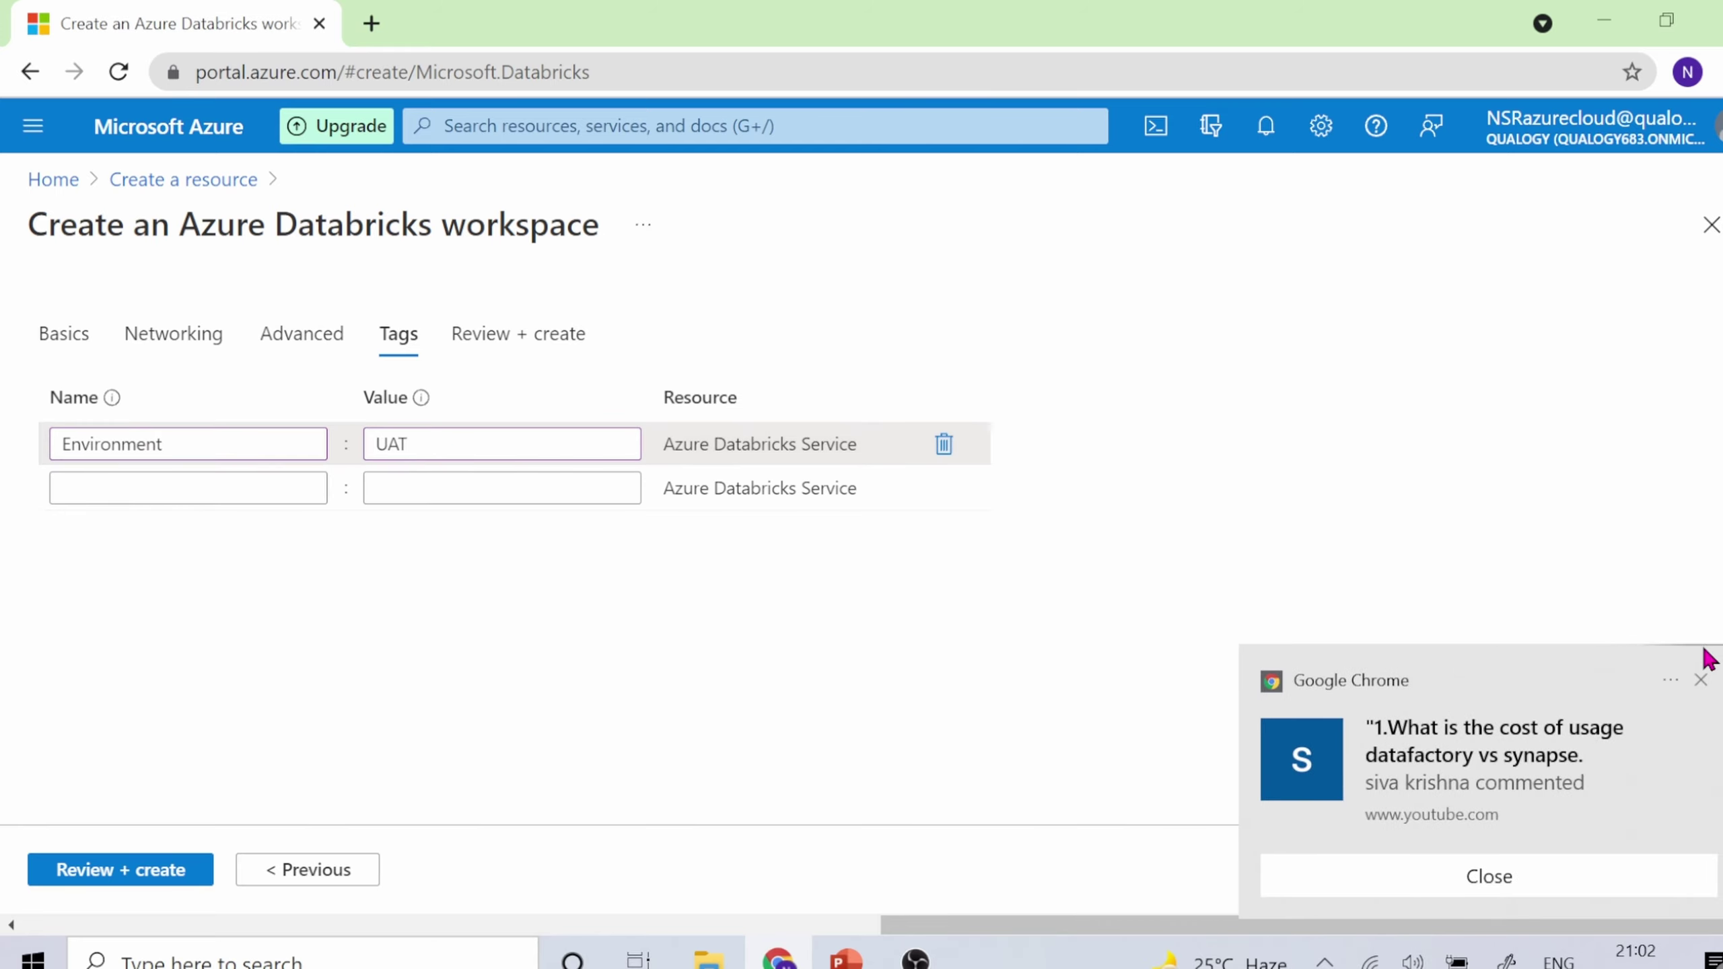
click(1701, 681)
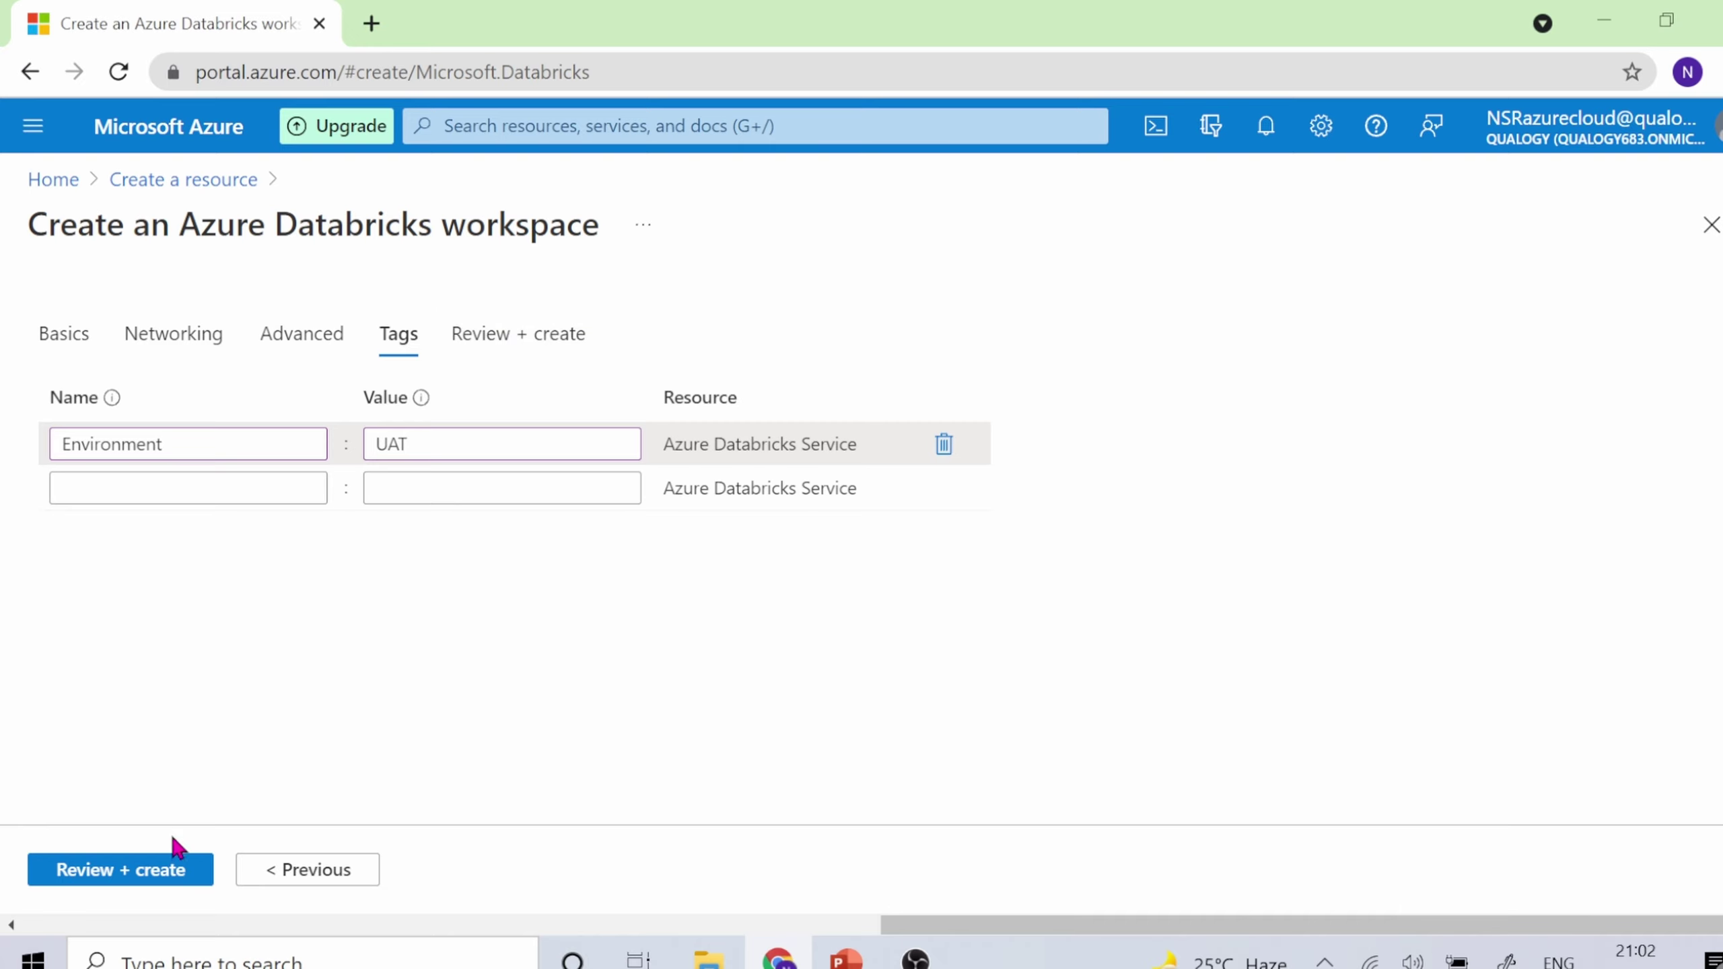
Validate the workspace configuration and create the Databricks workspace
click(173, 869)
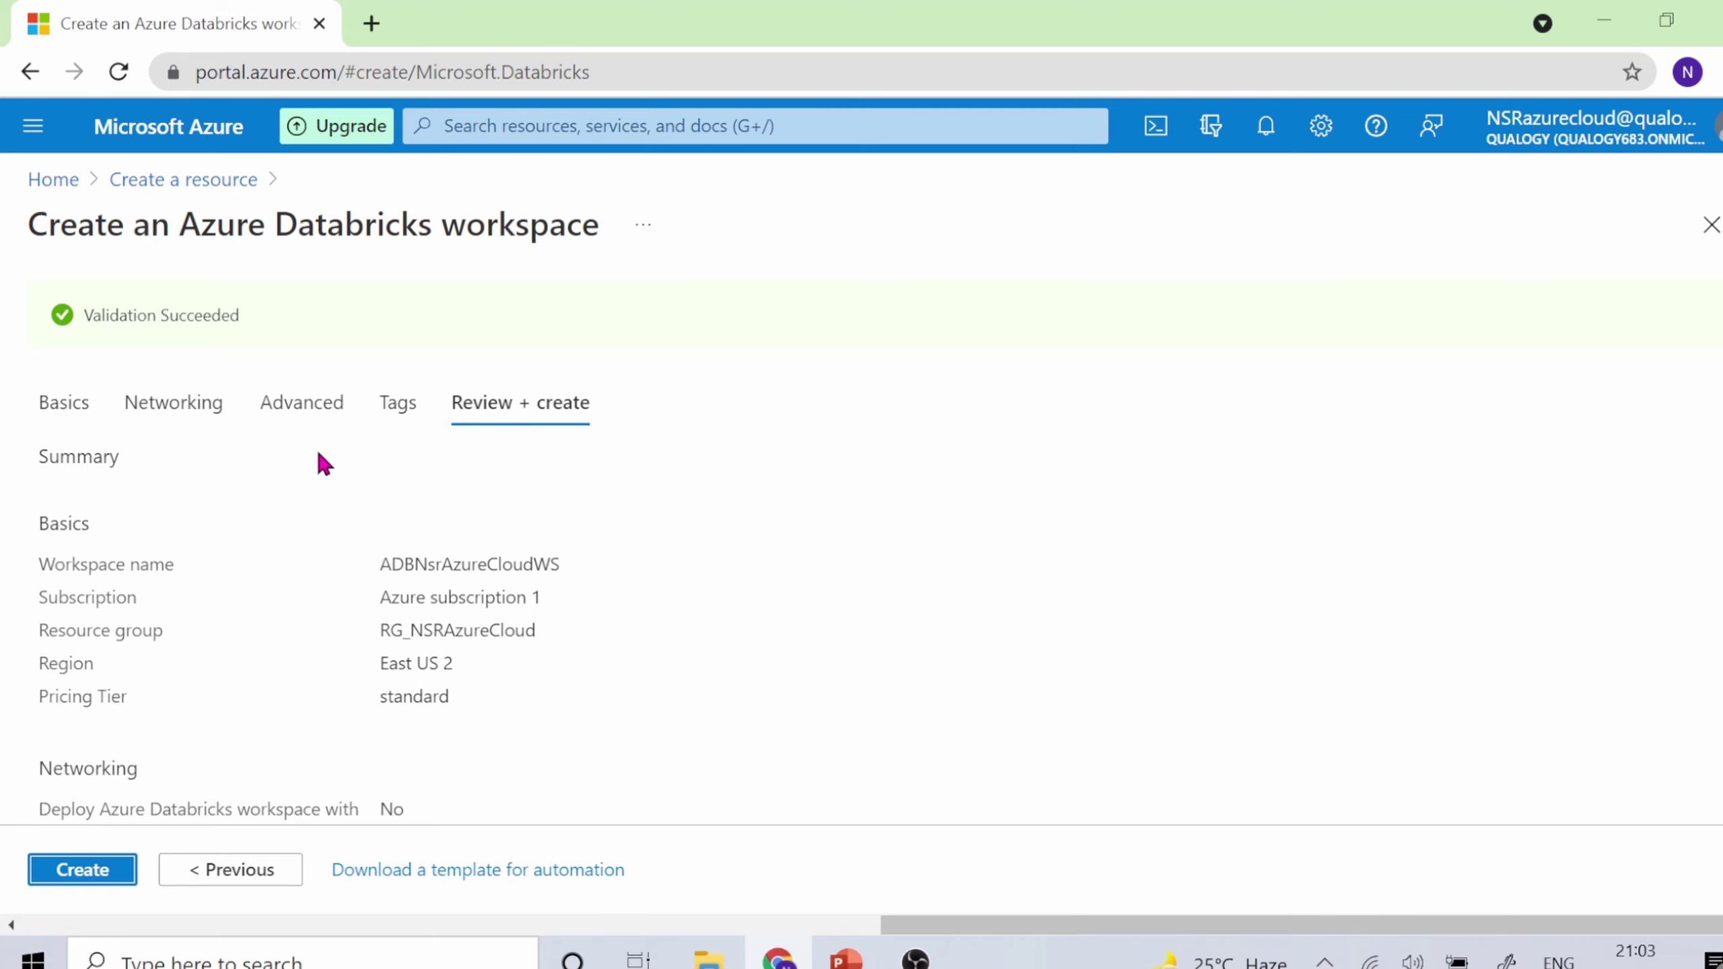
double_click(222, 314)
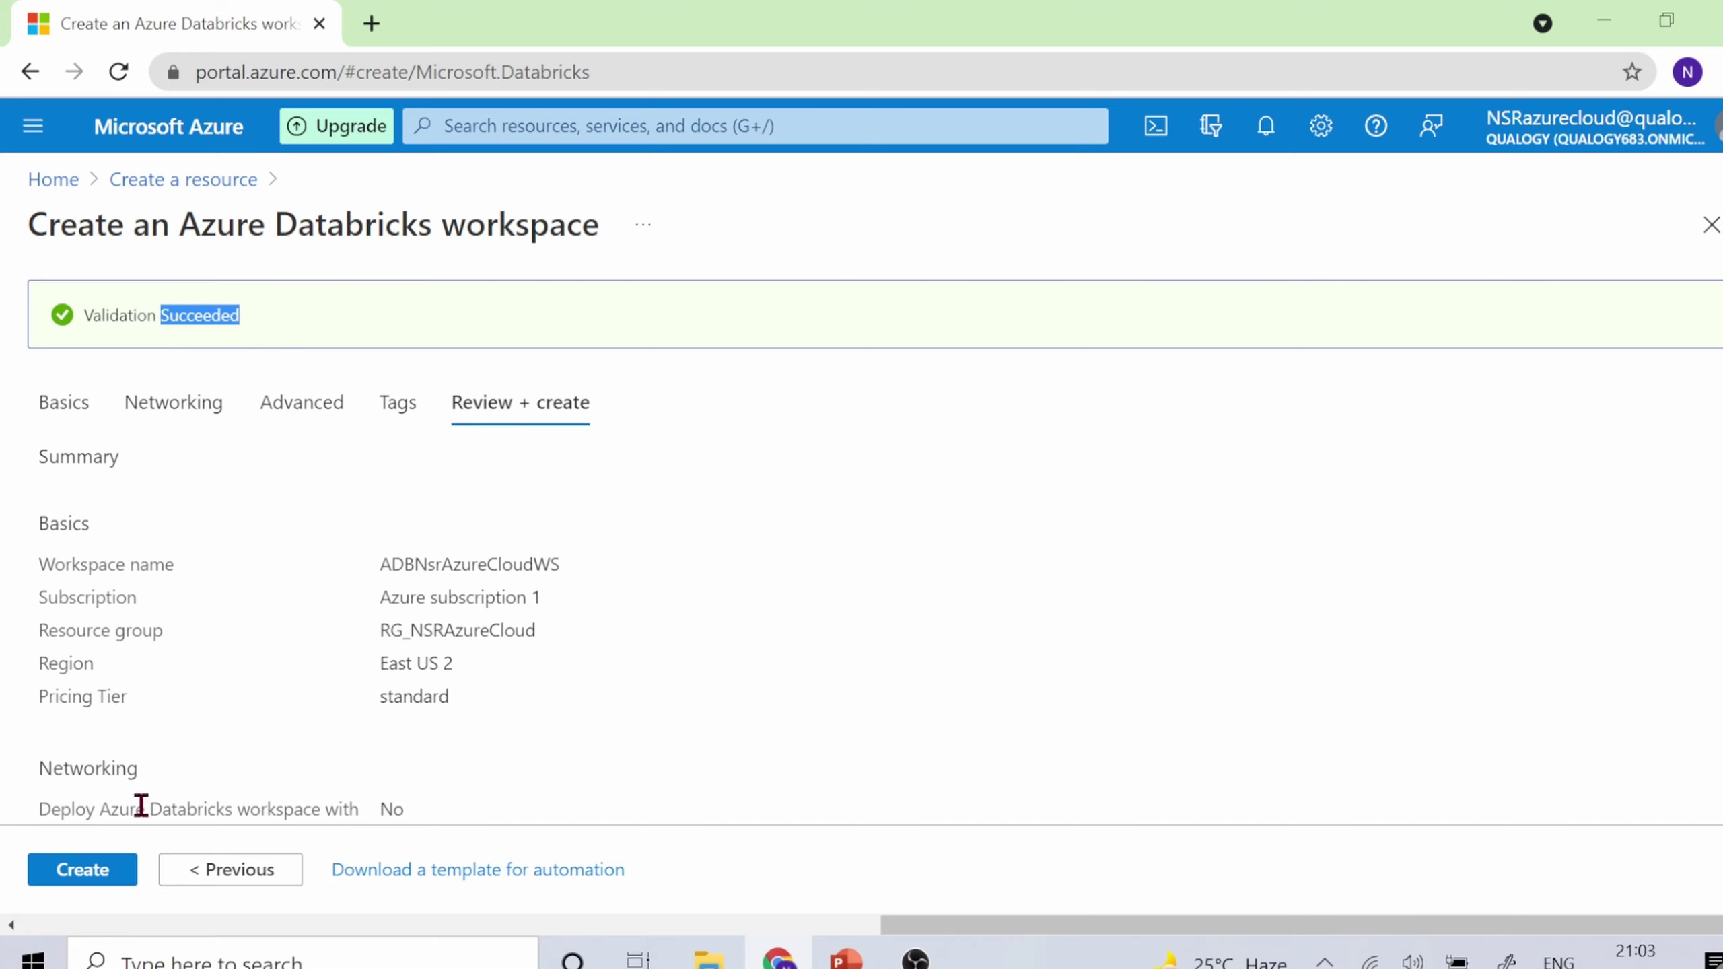
click(101, 872)
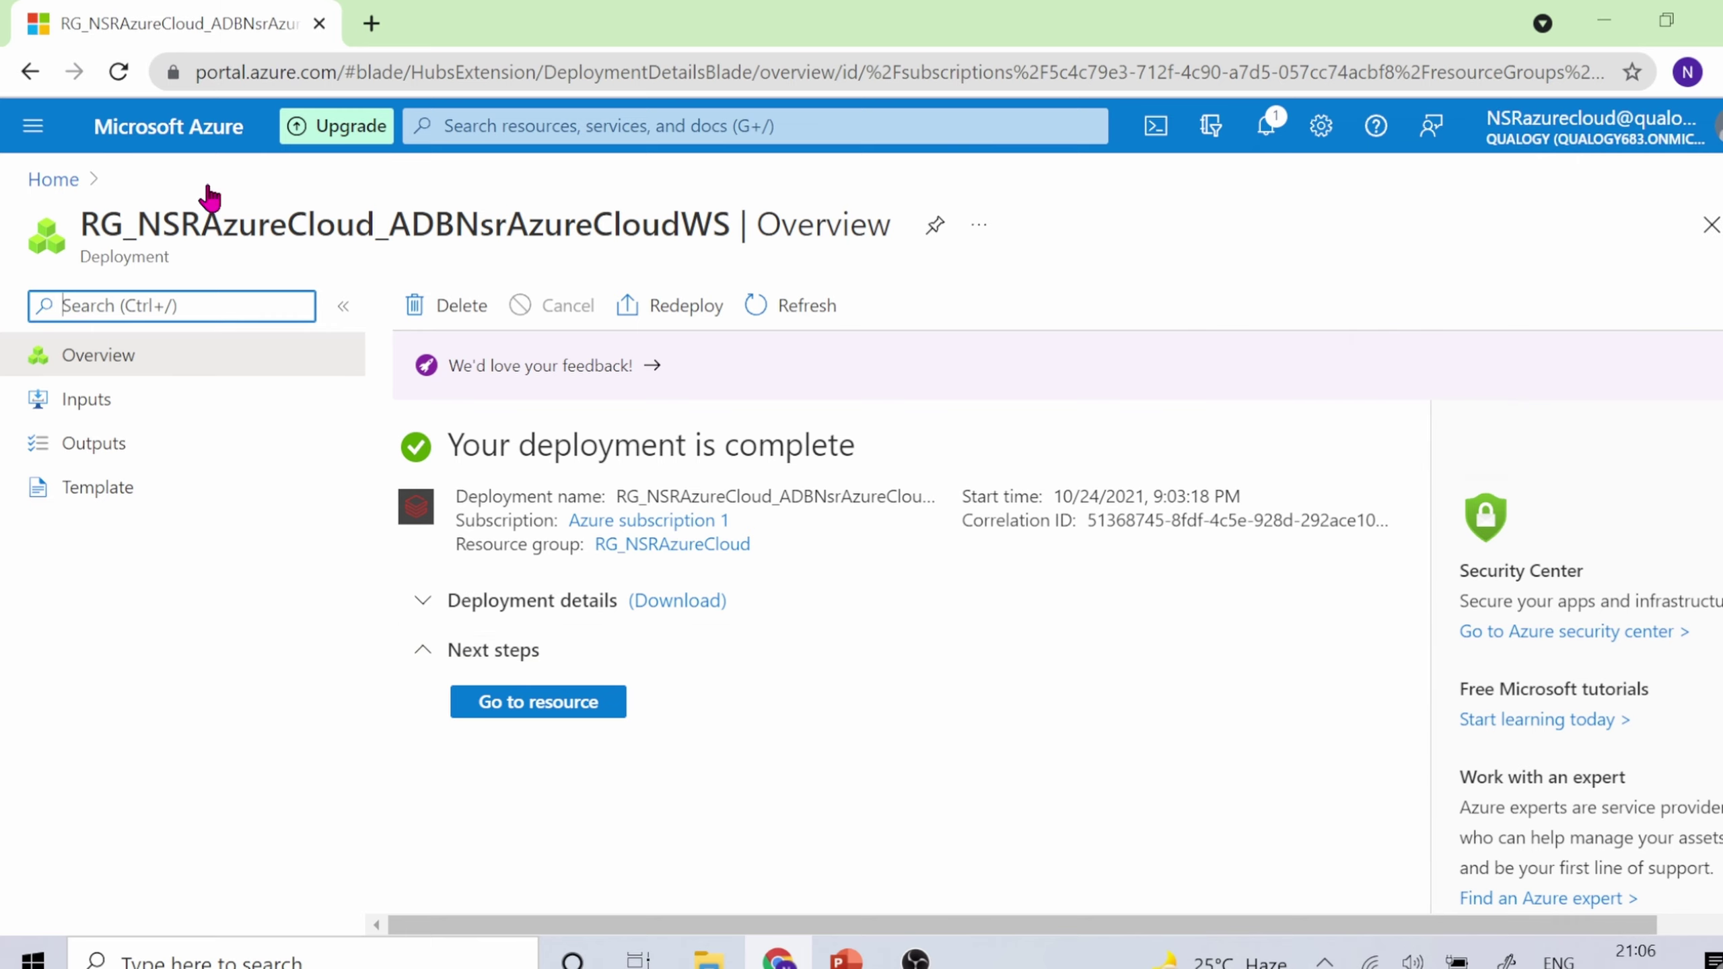
Open the deployed ADBNsrAzureCloudWS resource, collapse its essentials and launch the Databricks workspace
click(535, 706)
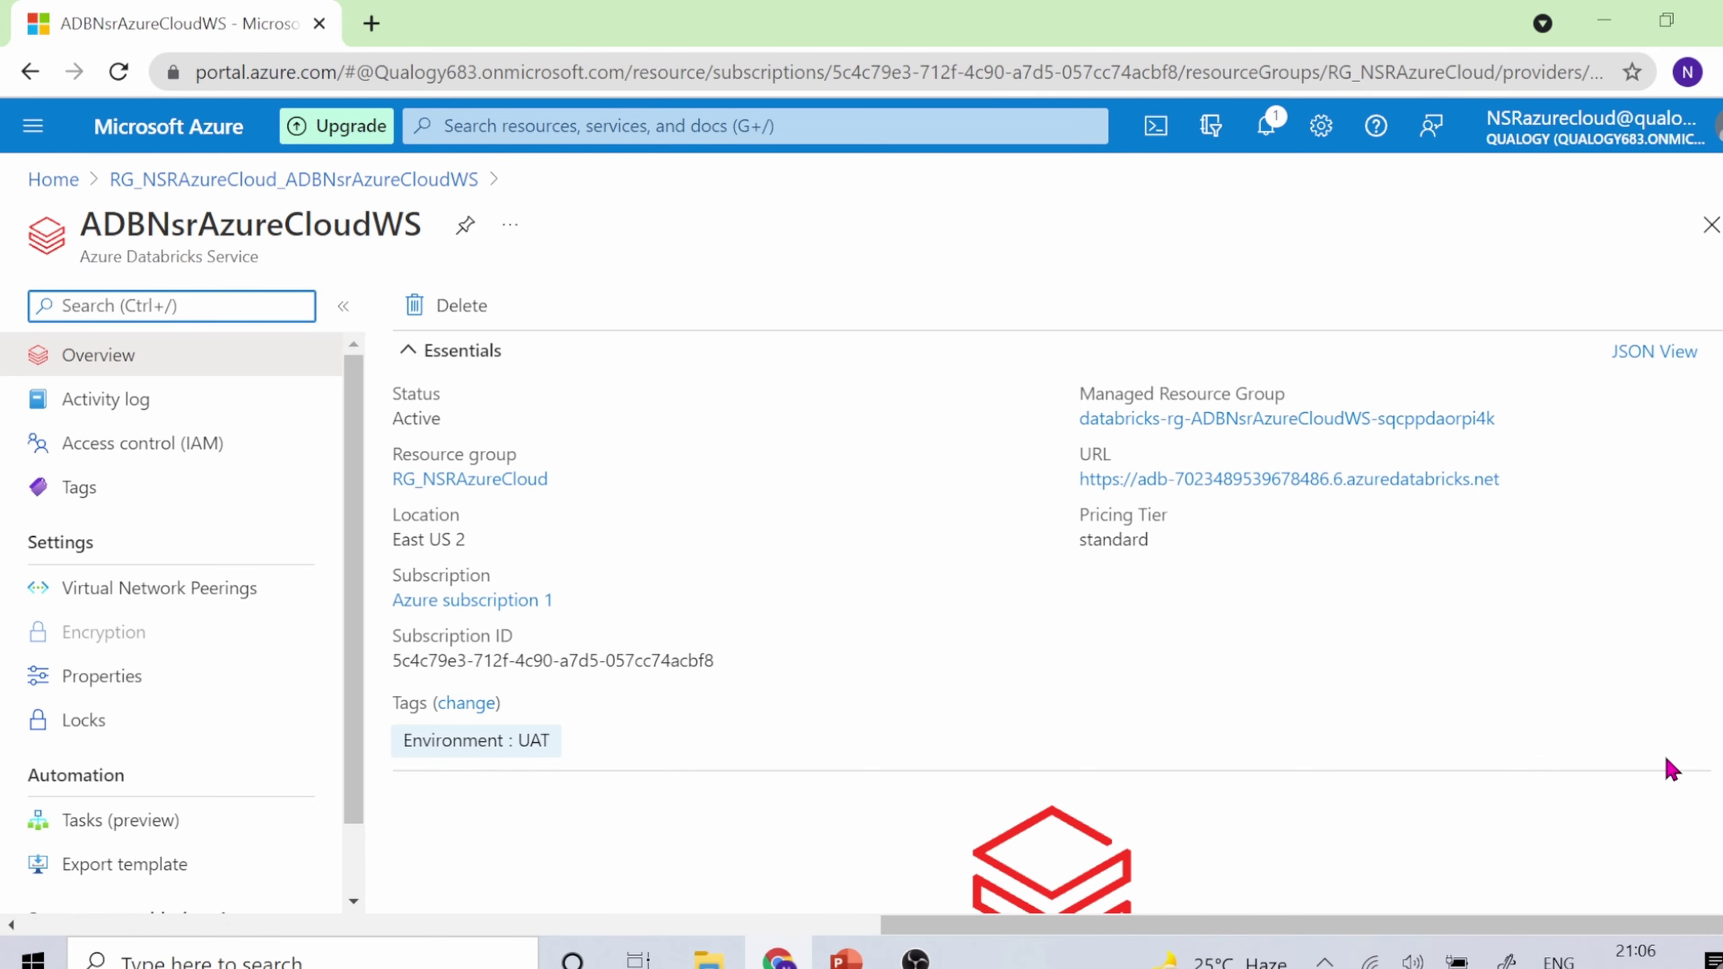
click(454, 359)
click(454, 359)
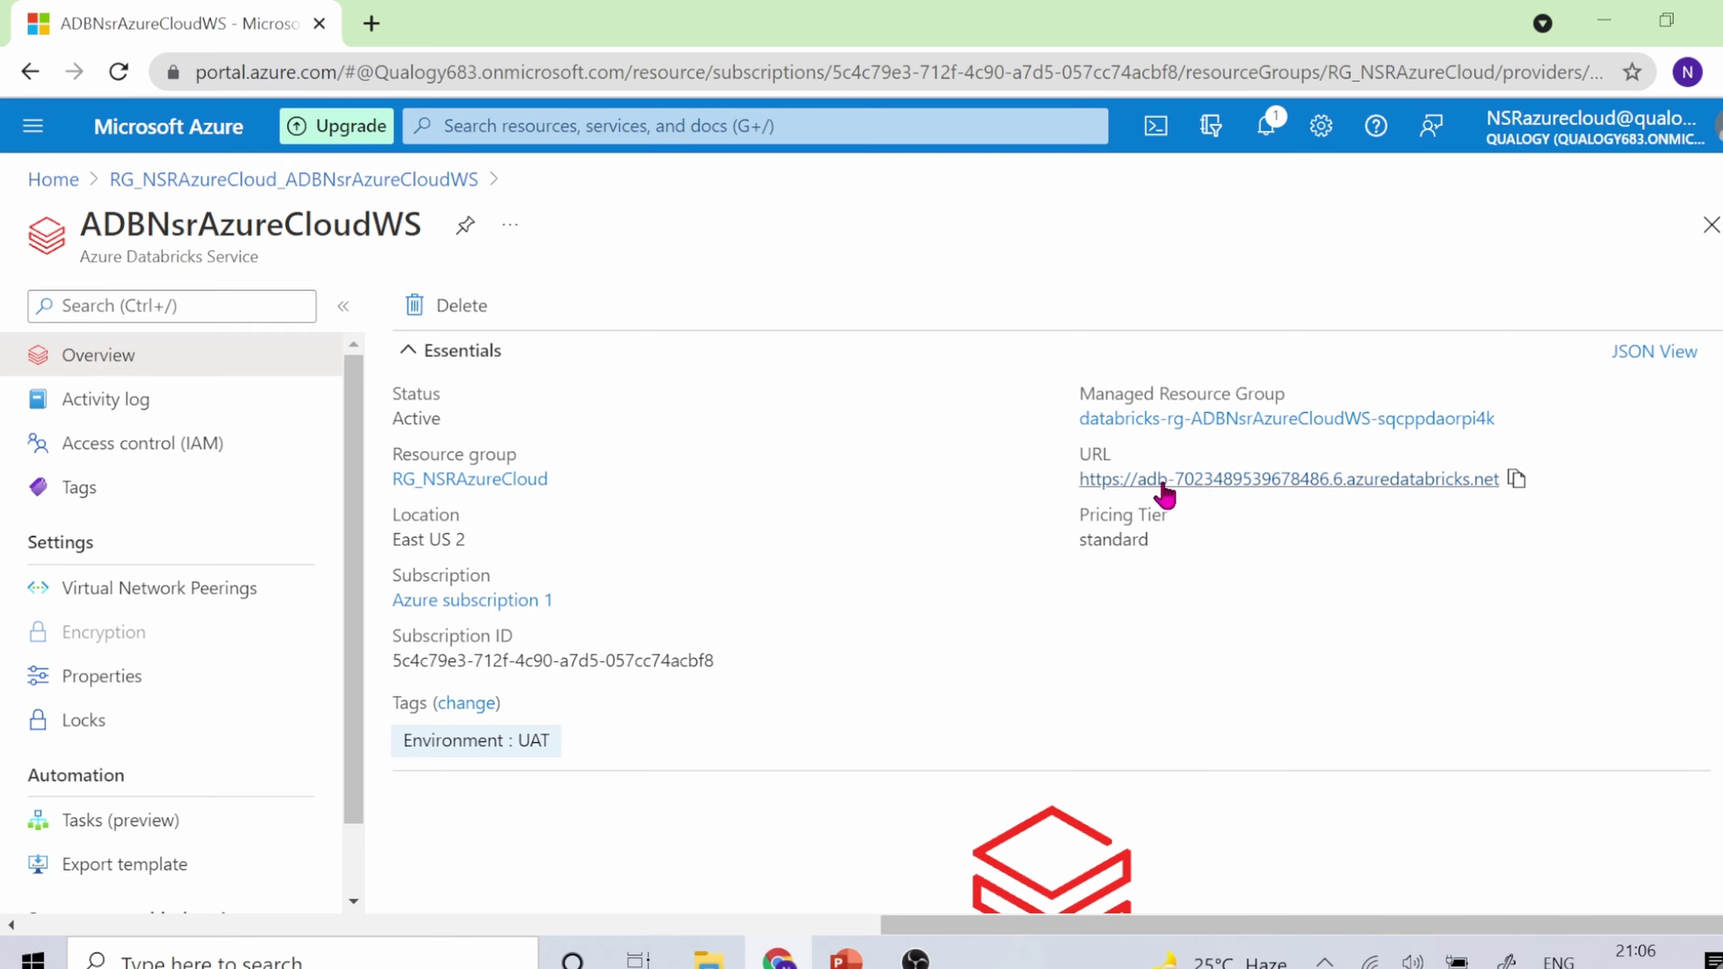
click(492, 353)
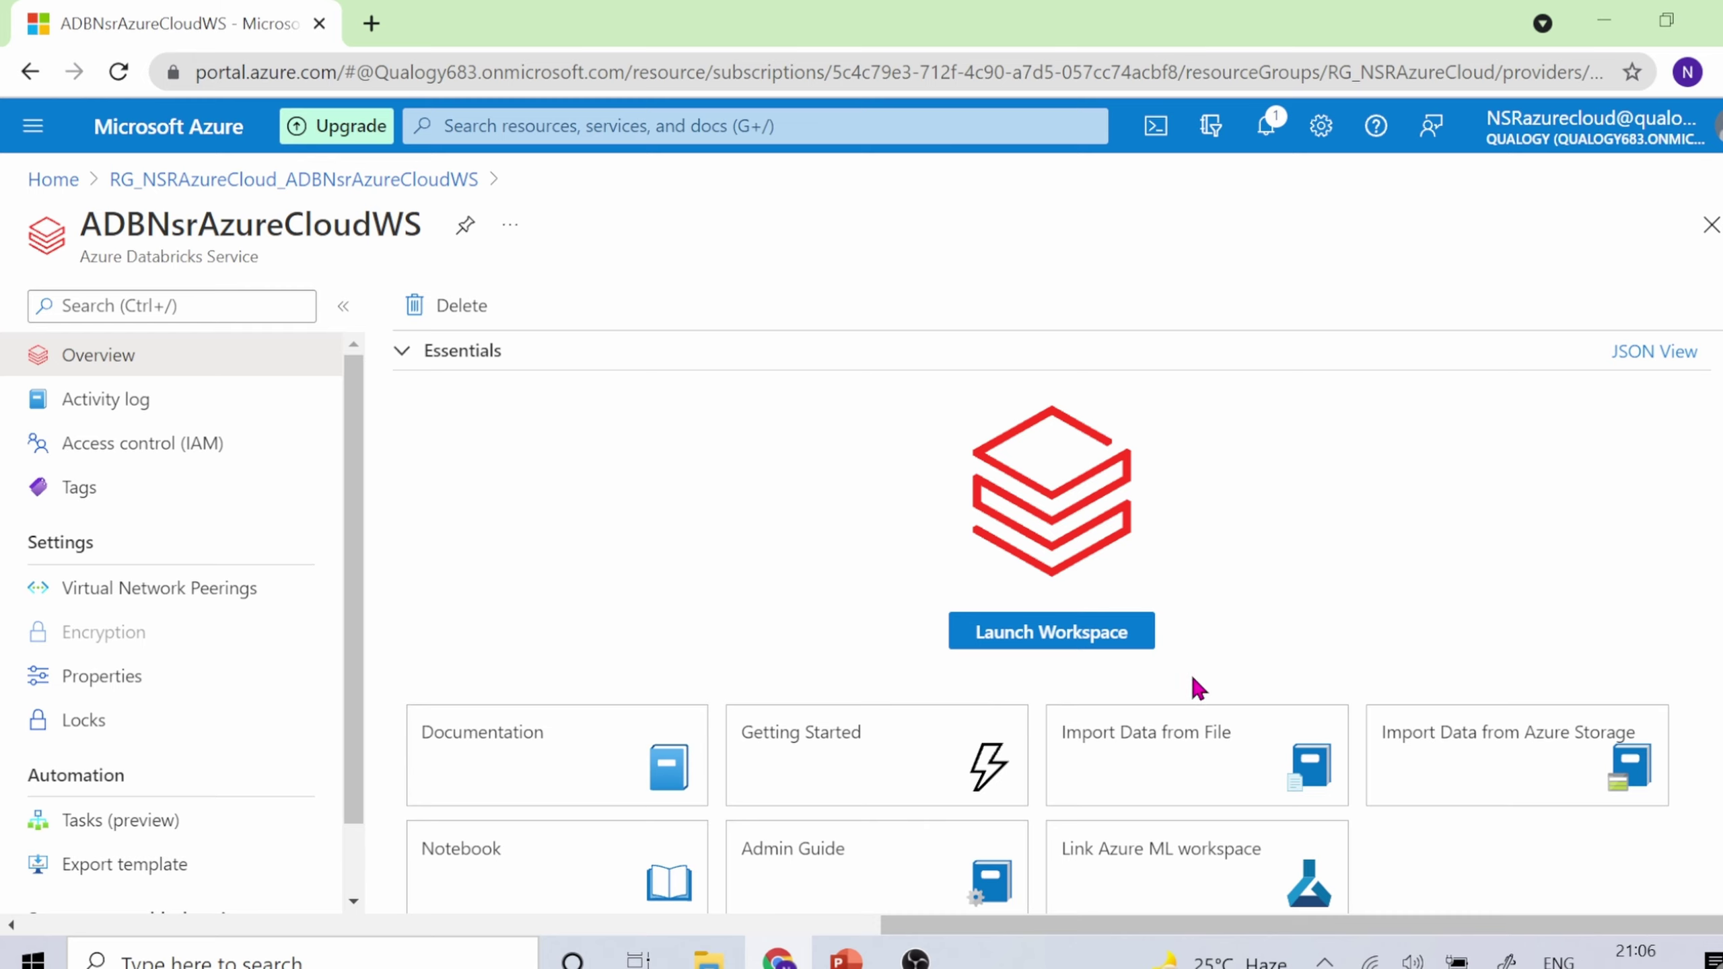
scroll(1286, 601, down, 1)
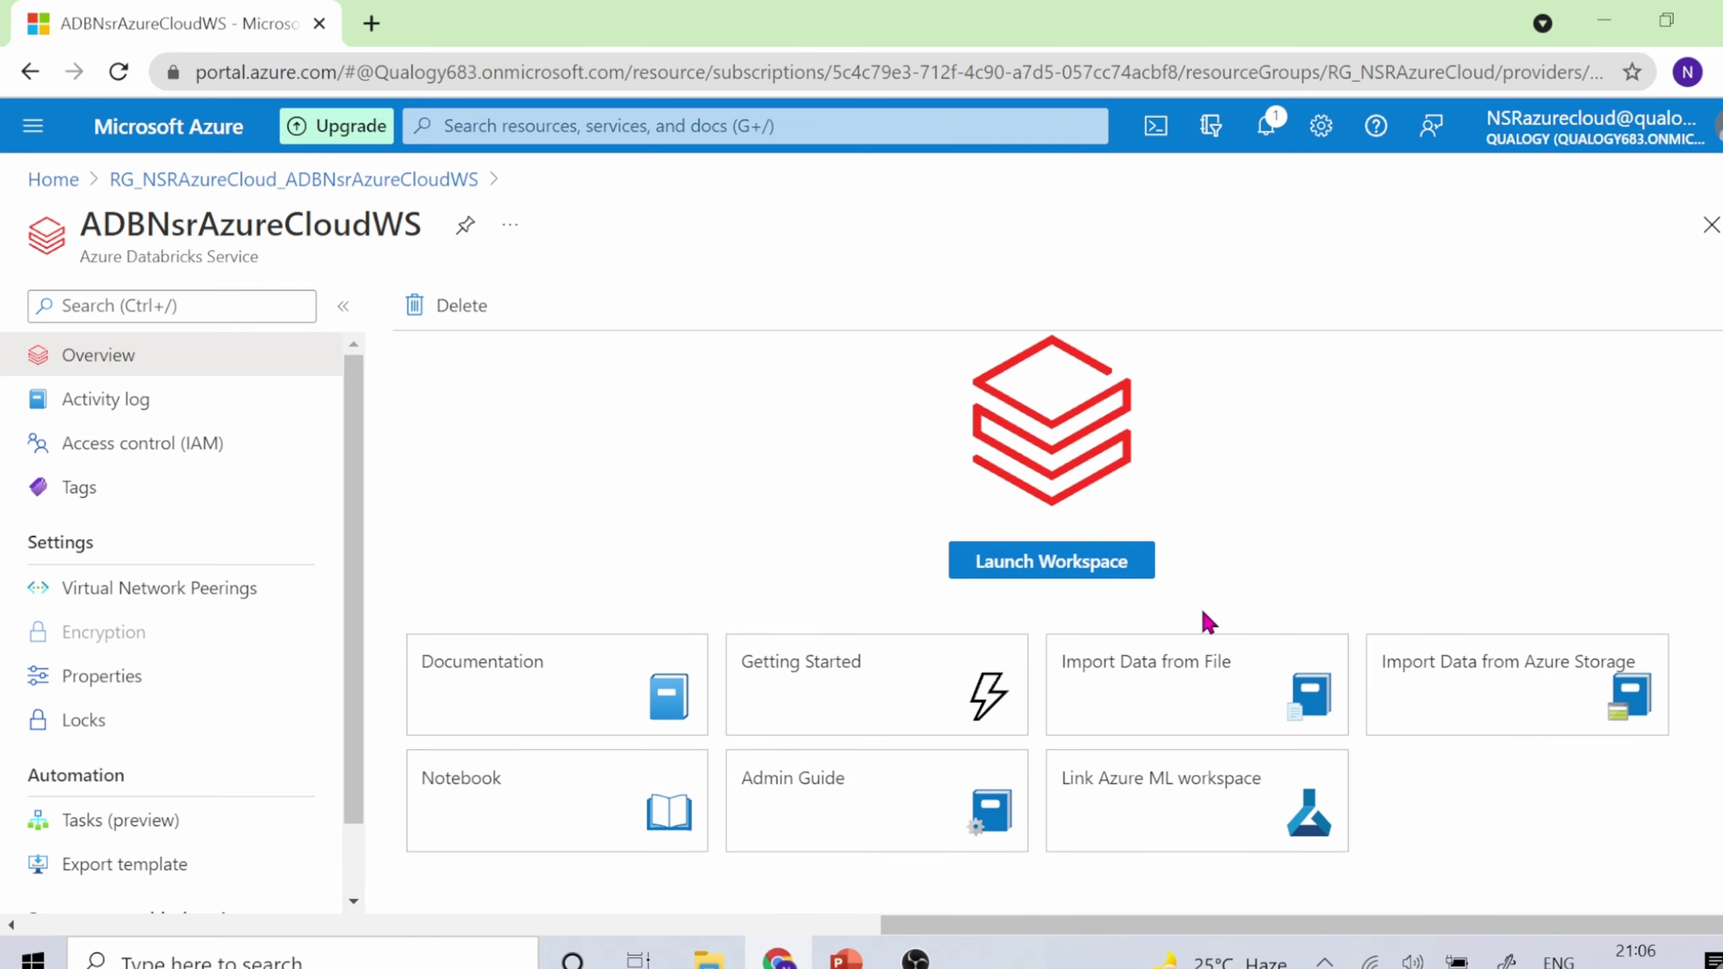
click(1047, 566)
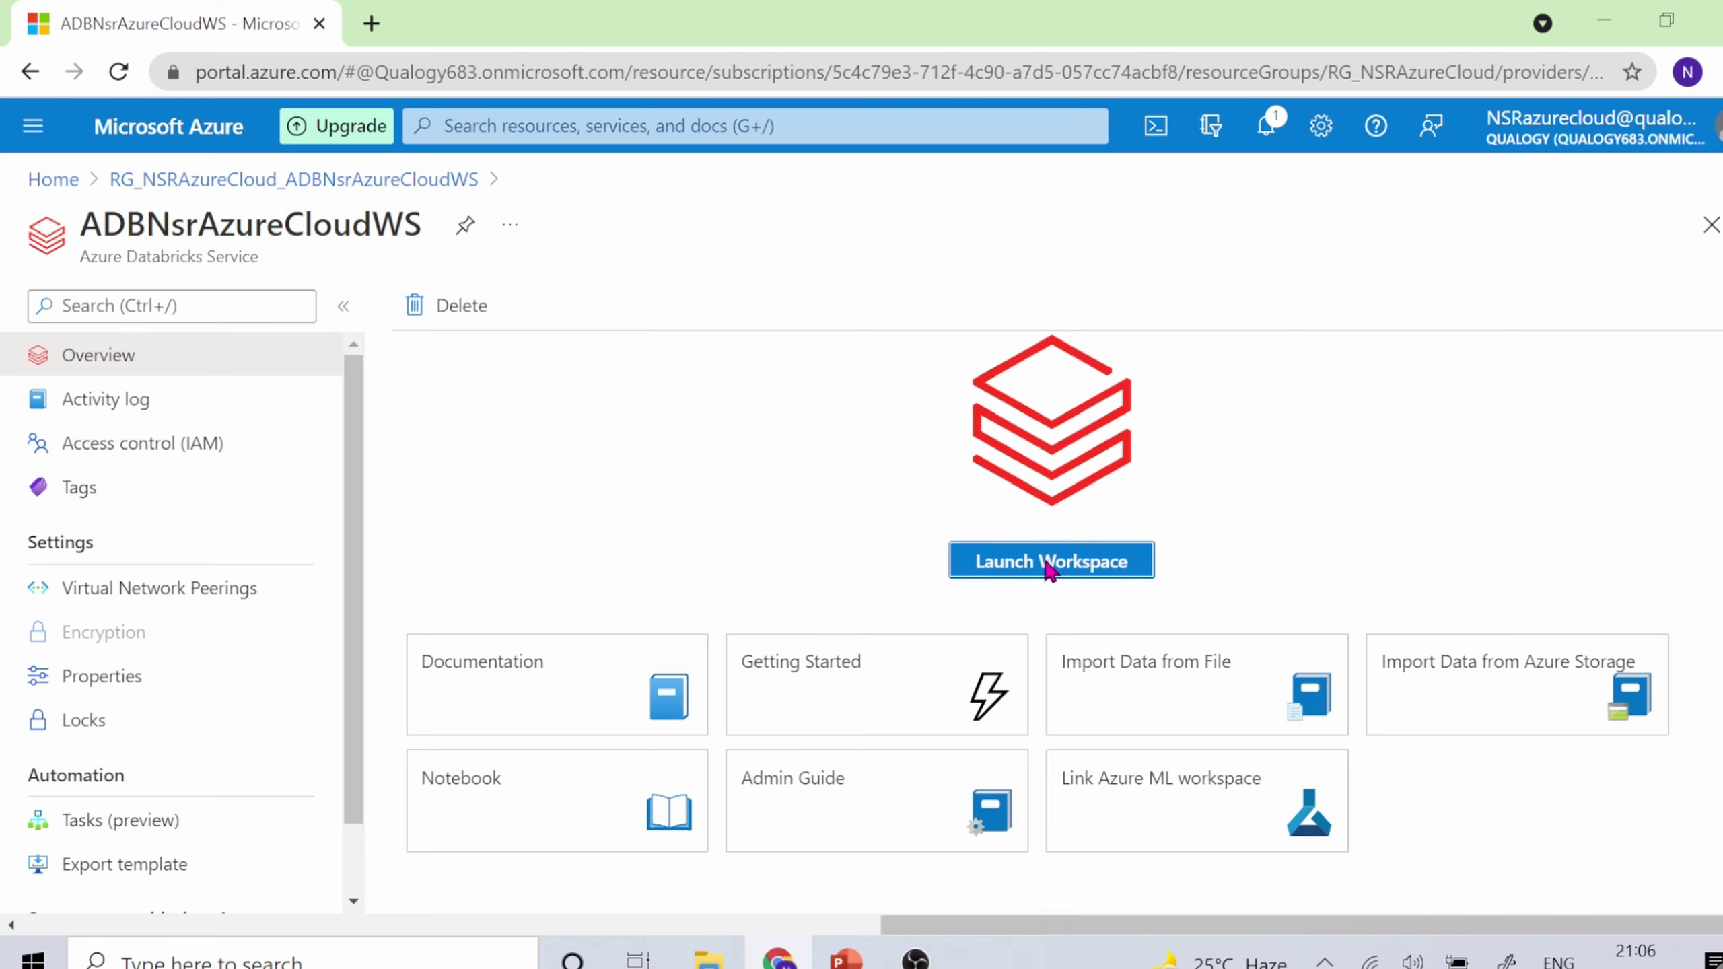